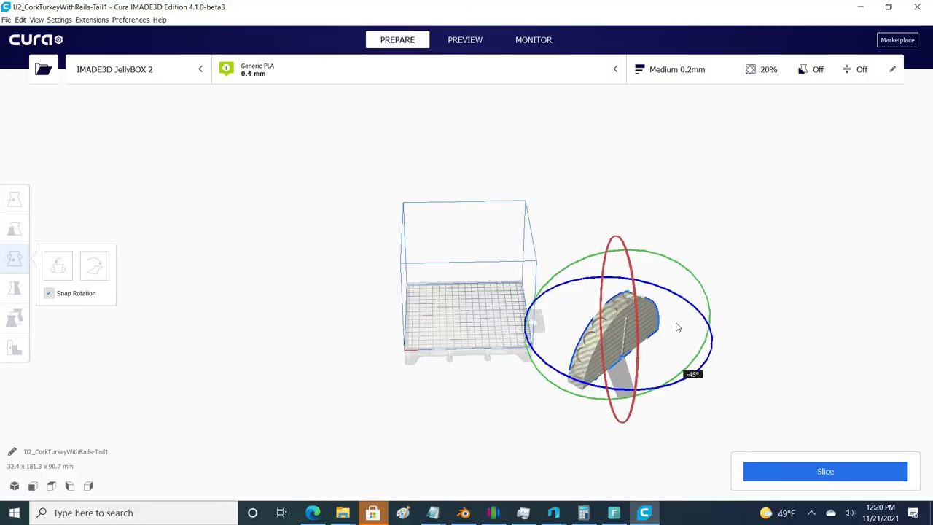
Drag the rotated tail piece onto the centre of the Cura build plate.
key("t")
left_click_drag(561, 332, 616, 412)
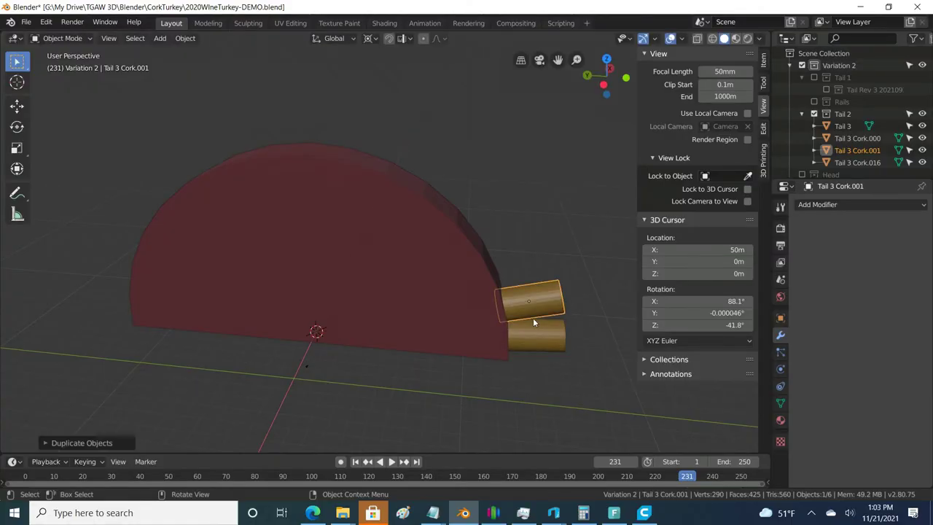
Make two more cork copies, each turned -10° about the 3D cursor up the tail edge.
key("g")
left_click(535, 310)
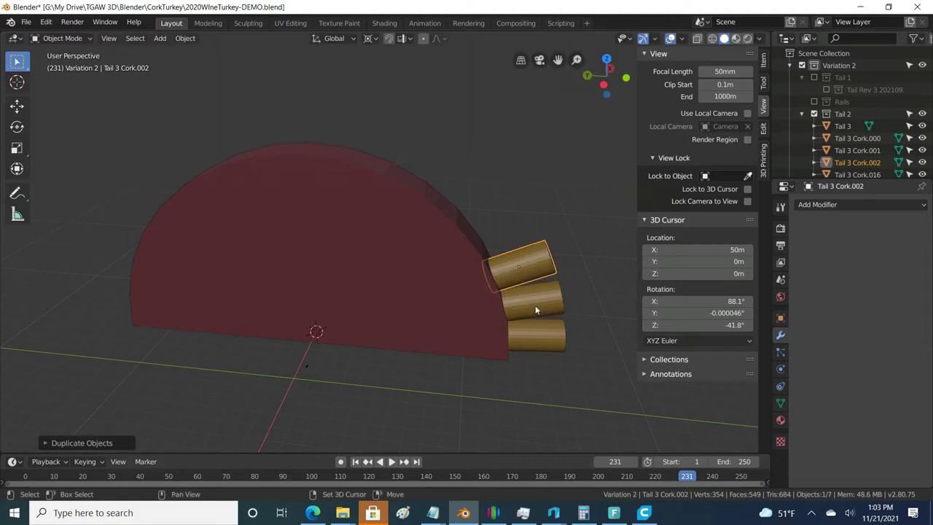
key("shift+d")
left_click(535, 309)
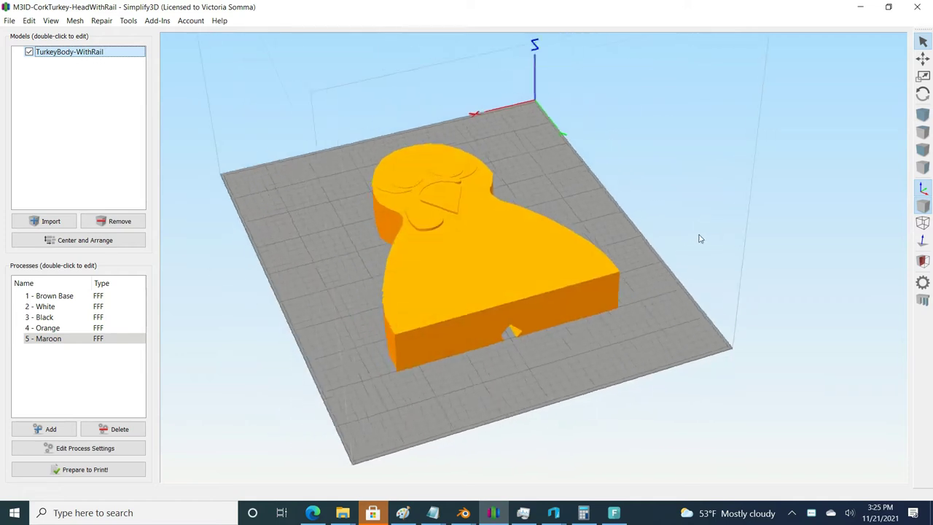
Zoom in on the empty, untitled Cura build plate.
scroll(471, 319, "up", 3)
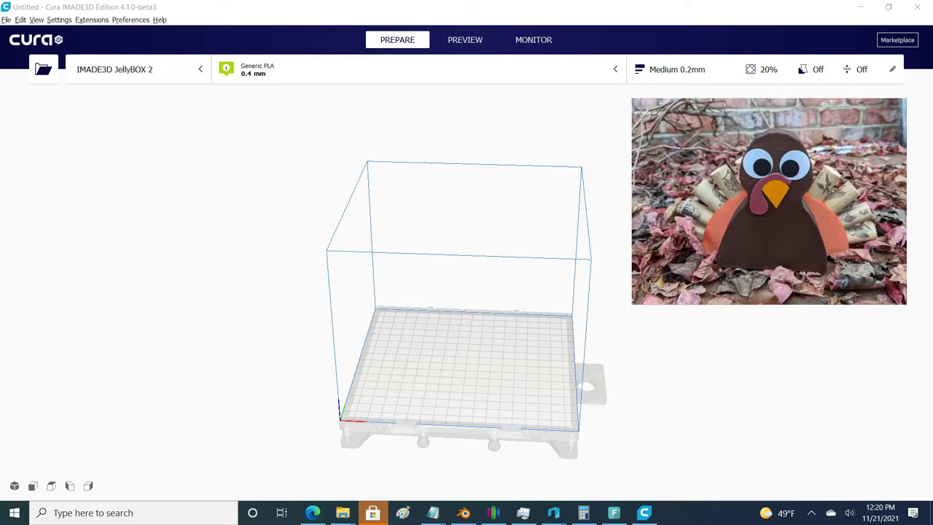
Load CorkTurkeyWithRails-Tail1.stl onto the Cura build plate.
left_click(41, 80)
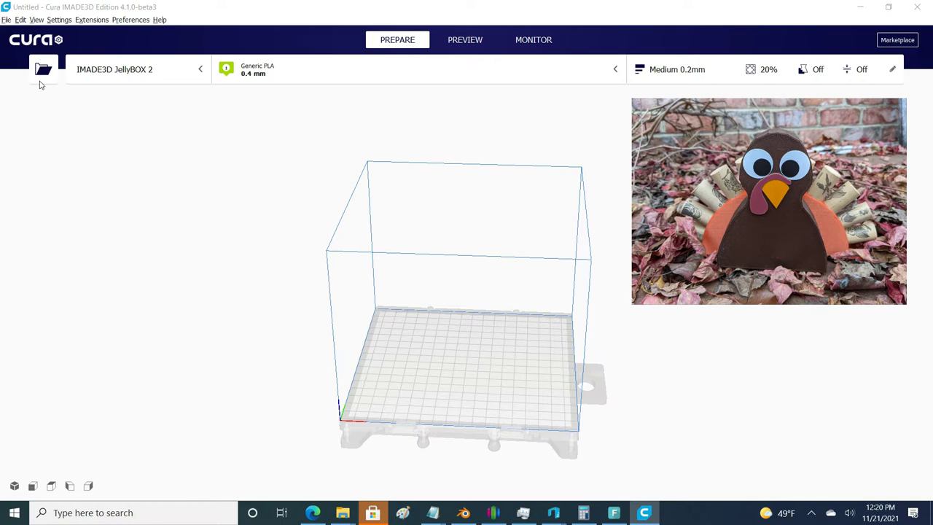
left_click(153, 156)
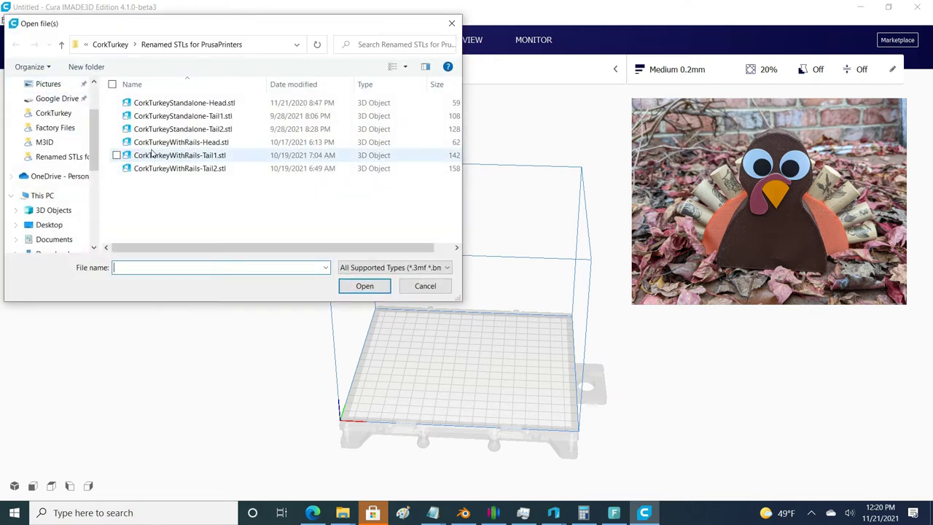
left_click(366, 288)
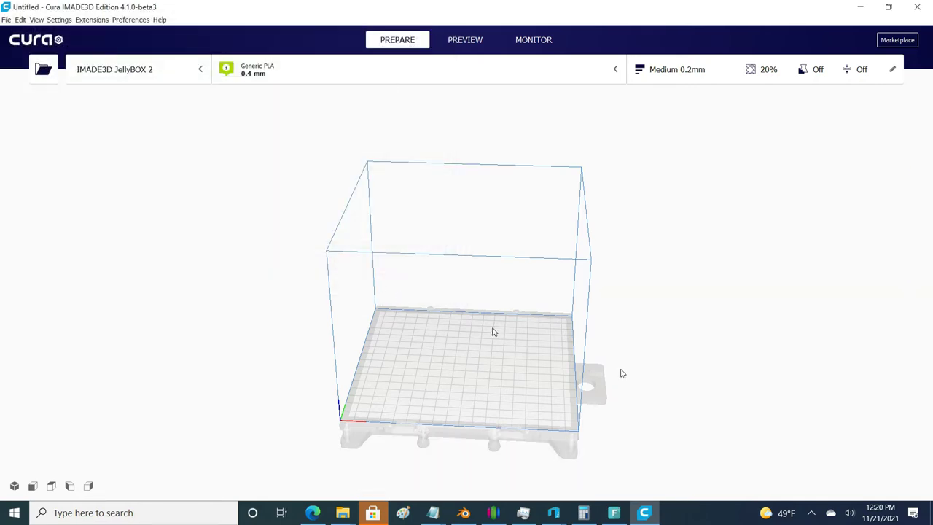
scroll(619, 366, "down", 3)
scroll(552, 367, "up", 1)
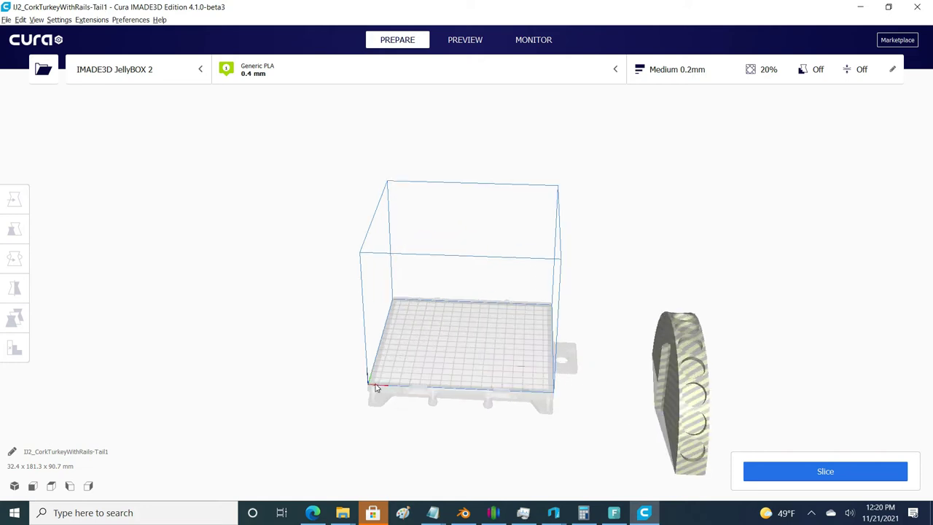
right_click_drag(313, 372, 328, 377)
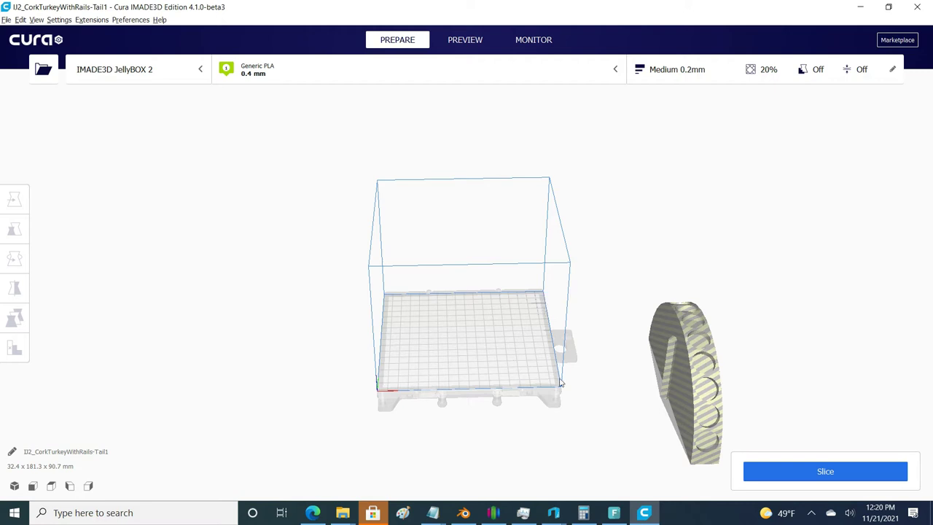
scroll(586, 327, "down", 3)
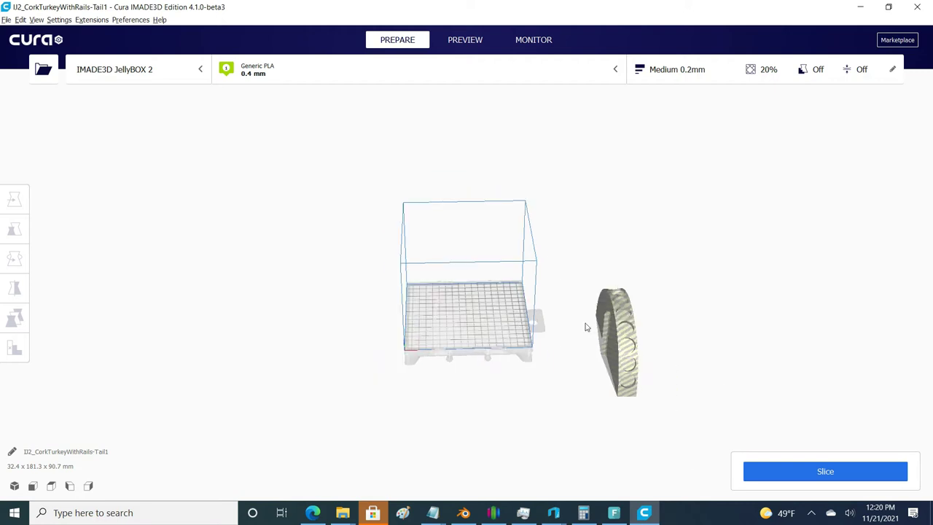
Rotate the tail model -45° with the Rotate tool.
left_click(625, 327)
left_click(14, 260)
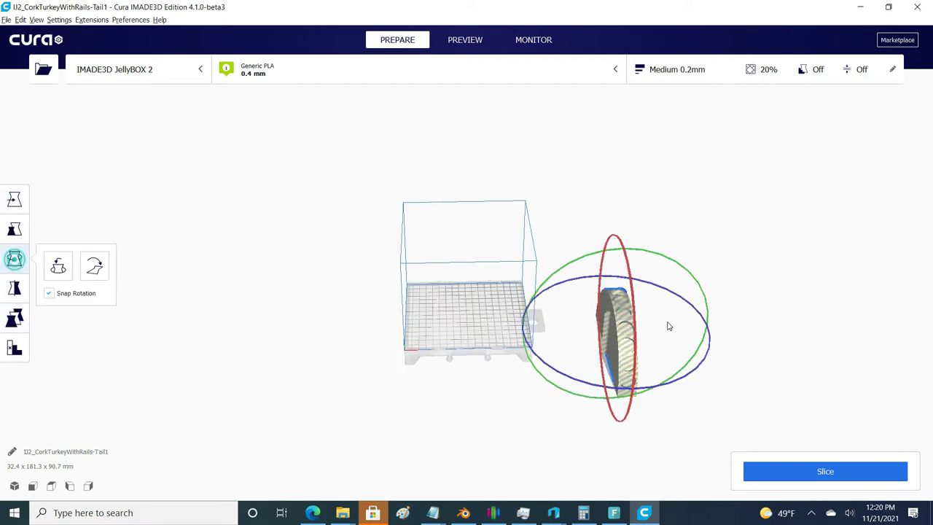
left_click_drag(659, 292, 677, 325)
left_click(402, 459)
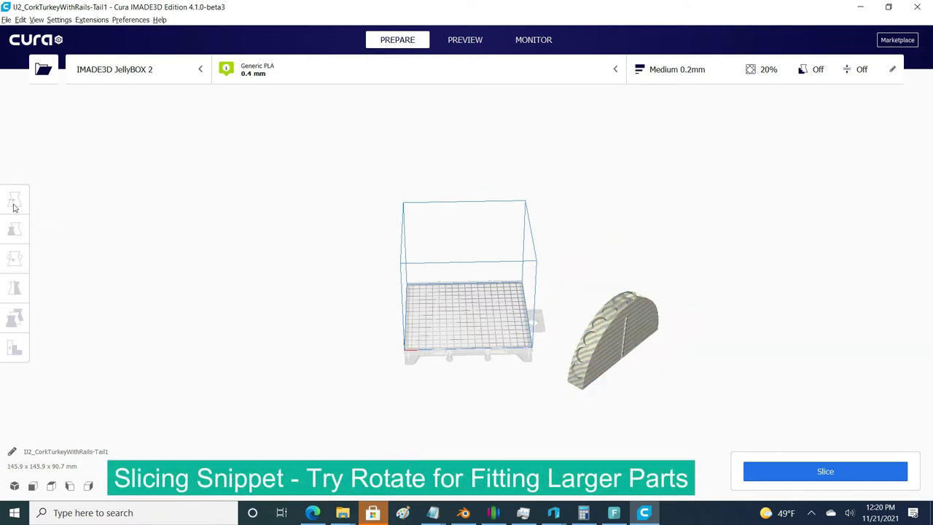
Drag the tail model with Move so it sits fully on the plate centre.
key("ctrl+a")
left_click(13, 195)
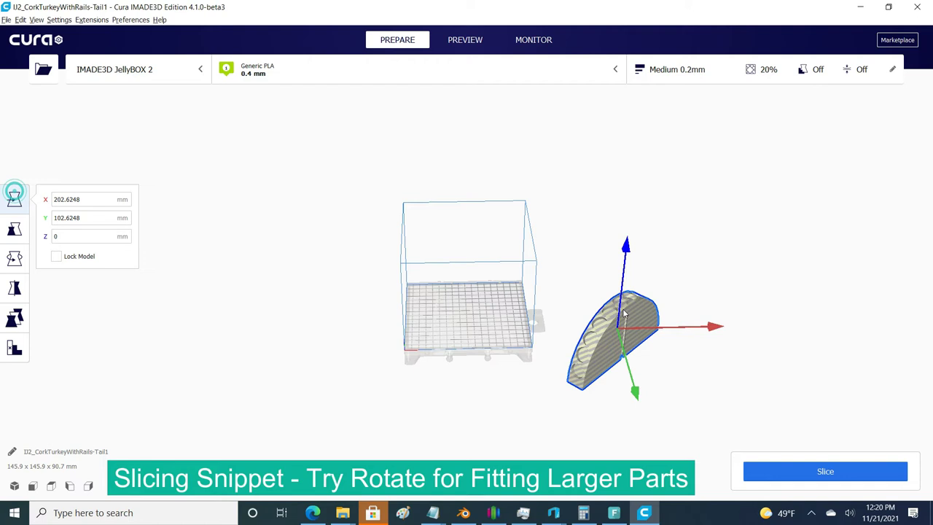
left_click_drag(685, 340, 552, 328)
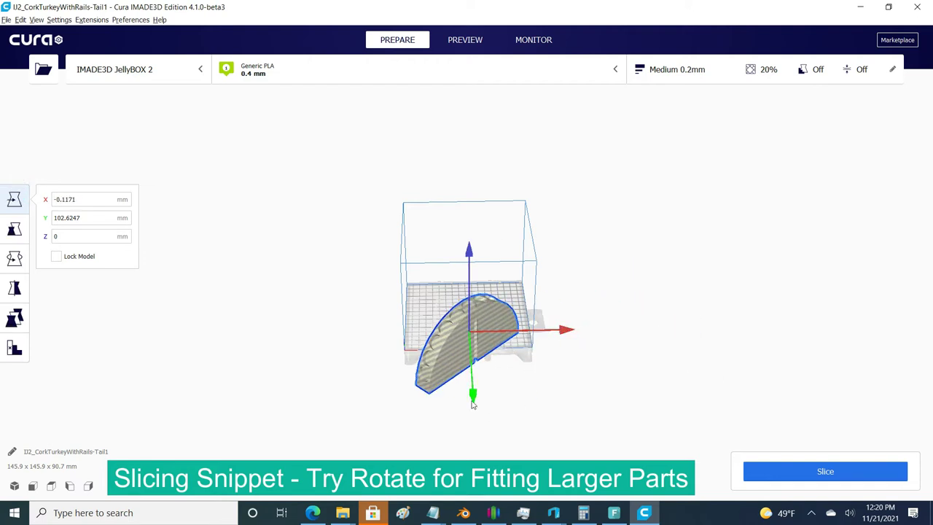
mouse_move(472, 397)
left_mouse_down()
mouse_move(467, 366)
mouse_move(477, 404)
left_mouse_up()
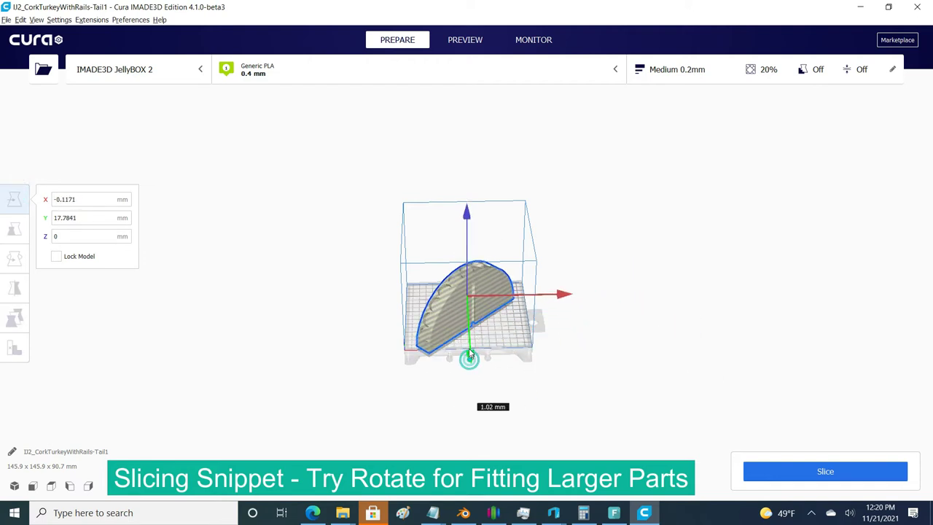
right_click_drag(639, 377, 644, 423)
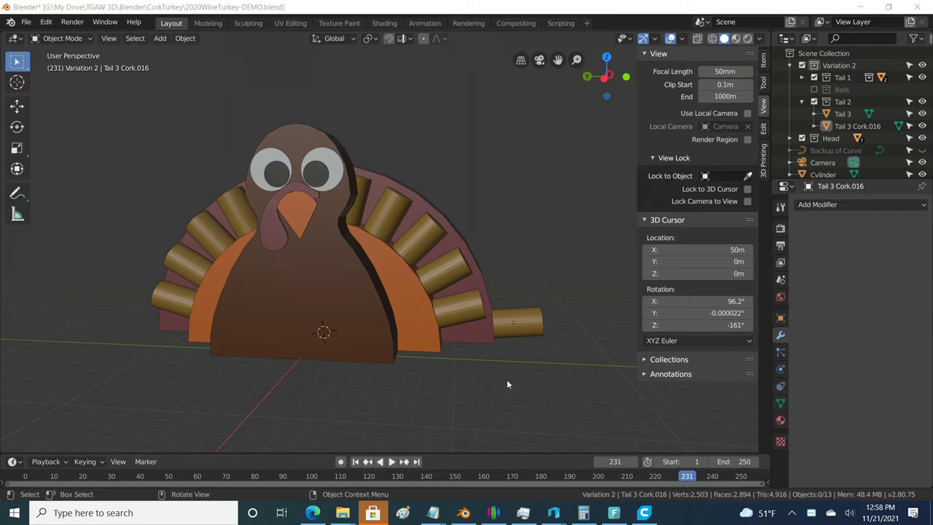
Inspect the turkey's body, orange tail arc, maroon tail fan and cork cutter cylinders.
mouse_move(544, 395)
middle_mouse_down()
mouse_move(499, 400)
mouse_move(535, 398)
middle_mouse_up()
scroll(525, 398, "up", 4)
scroll(453, 386, "down", 2)
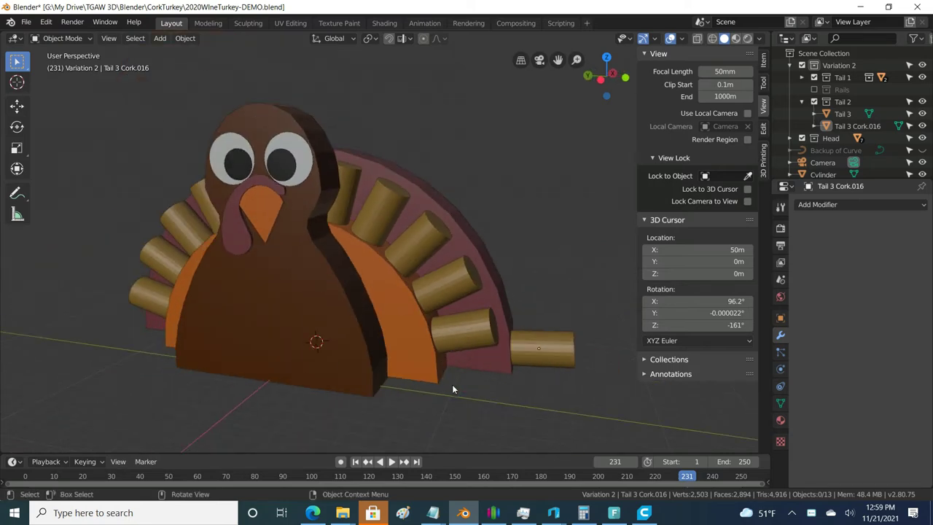
left_click(311, 296)
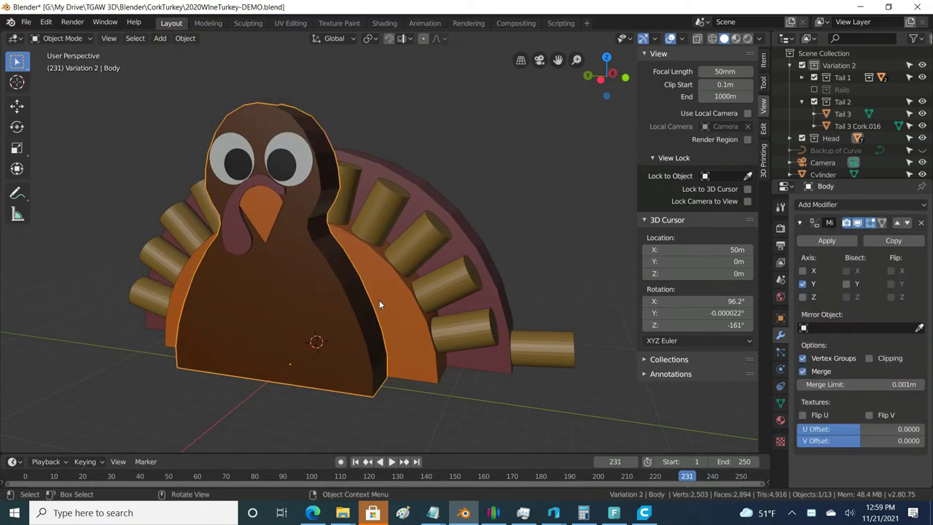
left_click(379, 300)
left_click(474, 242)
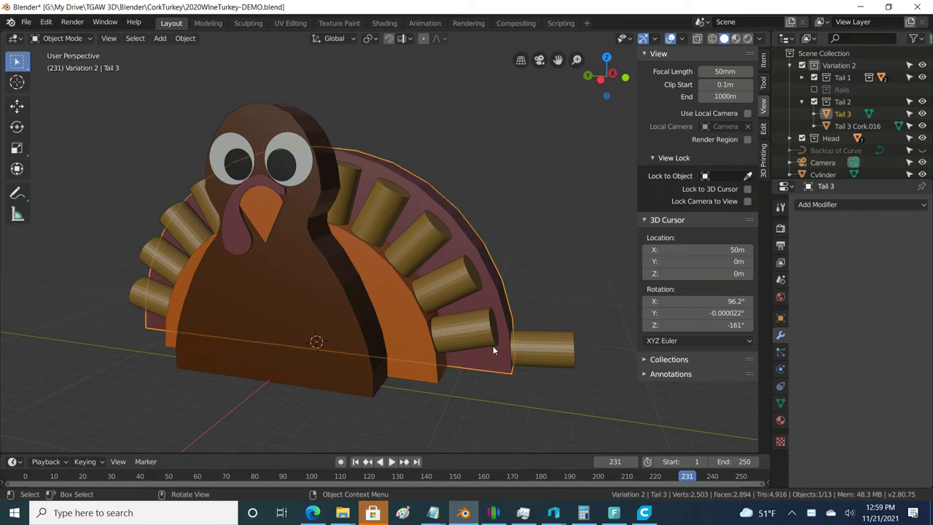
left_click(470, 336)
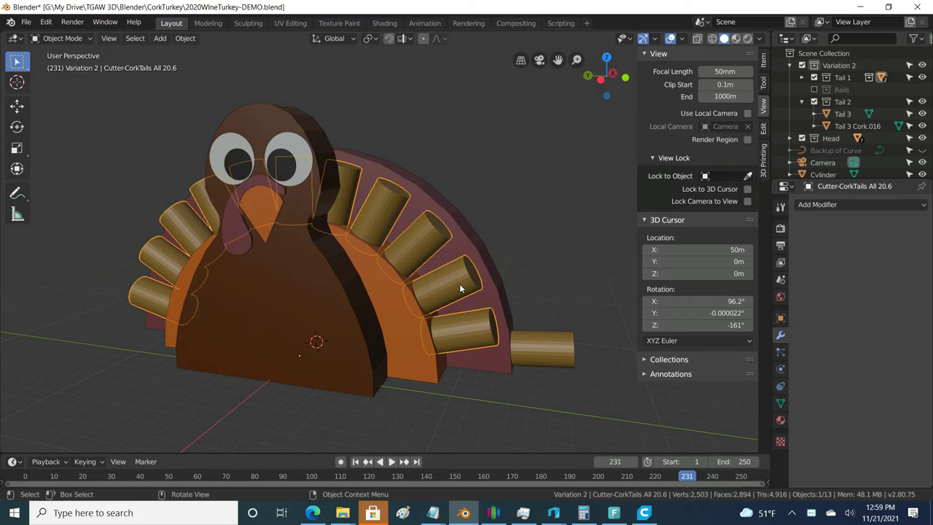
left_click(389, 302)
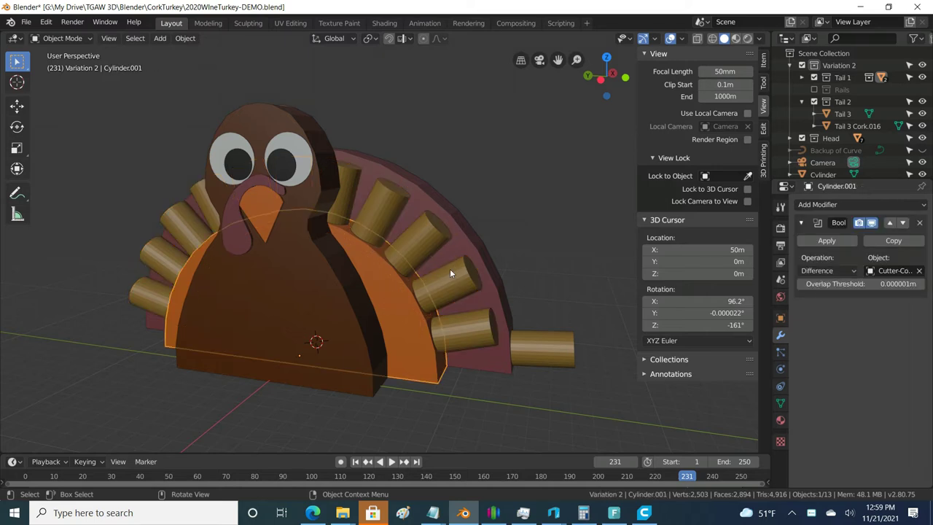
middle_click_drag(450, 274, 418, 275)
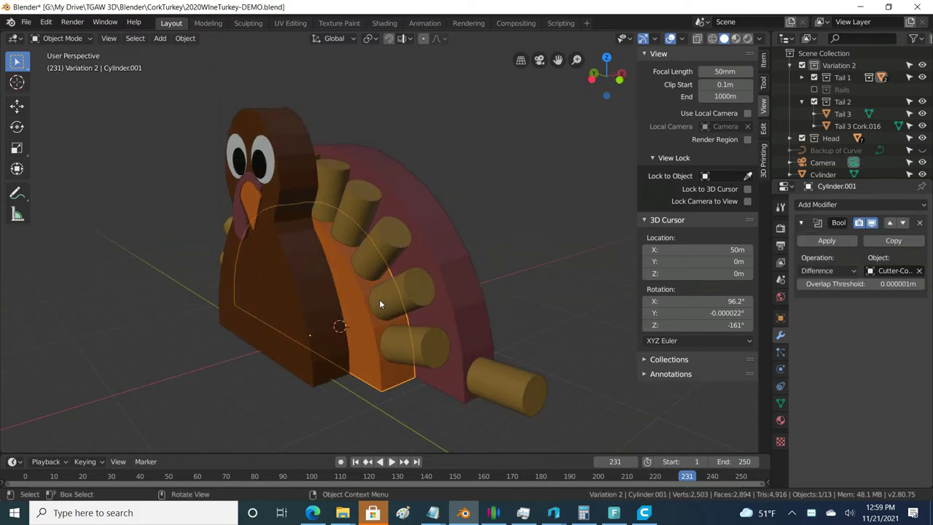
Hide Cutter-CorkTails, exclude the Tail 1 collection, and hide the Head collection.
left_click(802, 77)
left_click(921, 101)
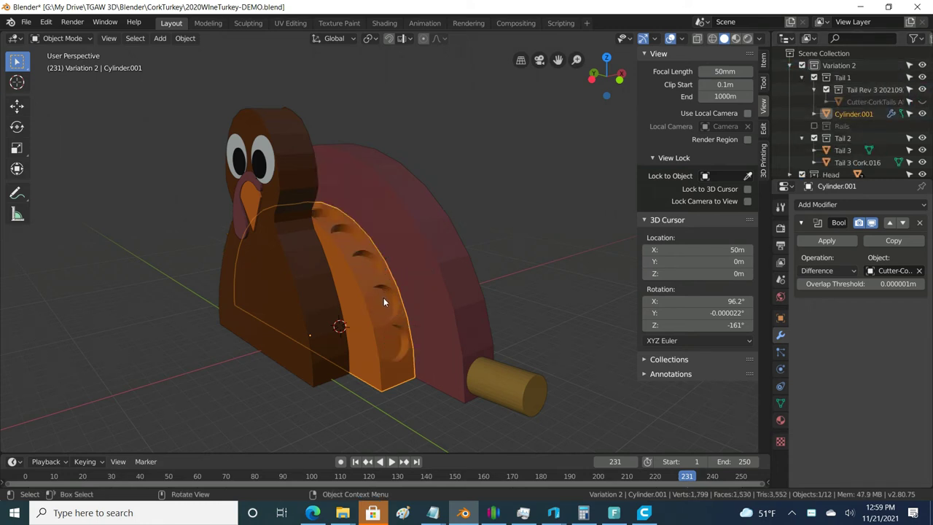
left_click(459, 321)
middle_click_drag(457, 328, 474, 337)
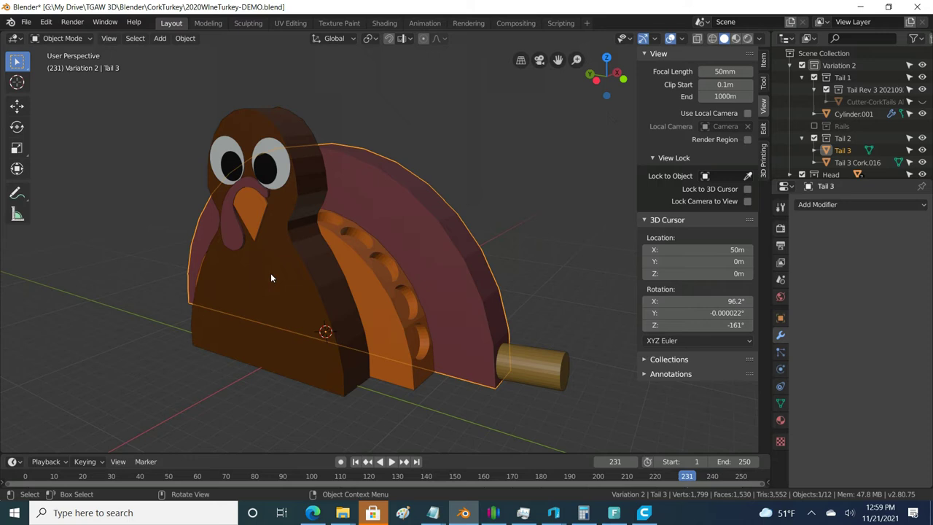
left_click(814, 79)
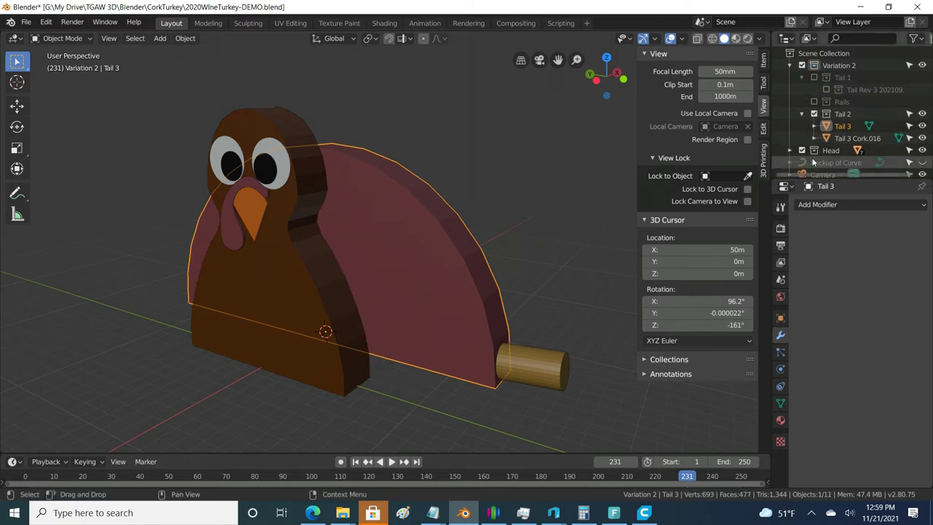
left_click(802, 151)
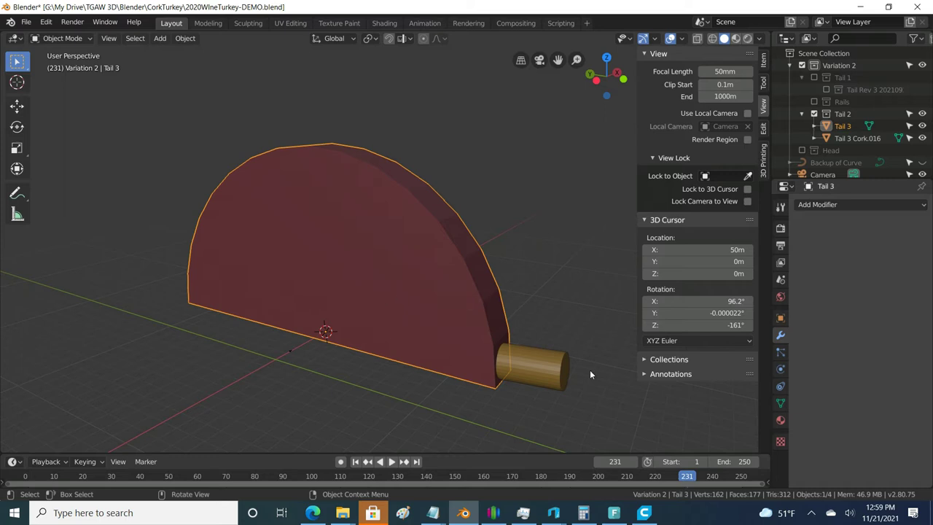
Duplicate the tail-end cork in place as Tail 3 Cork.000.
left_click(551, 370)
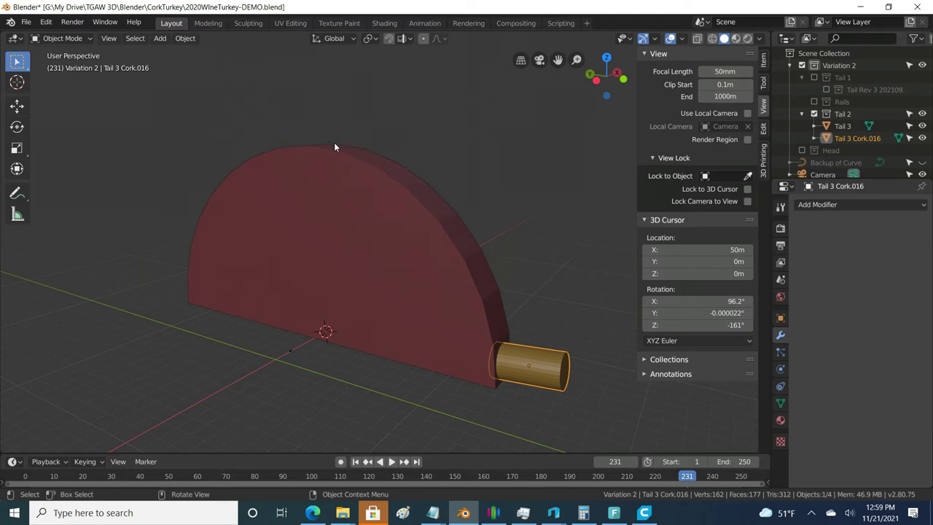
scroll(200, 213, "down", 2)
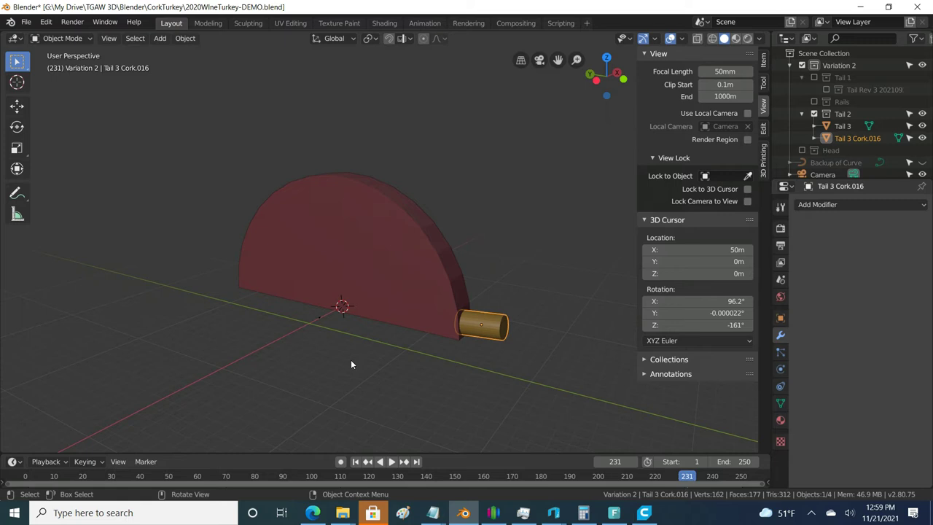
right_click(487, 331)
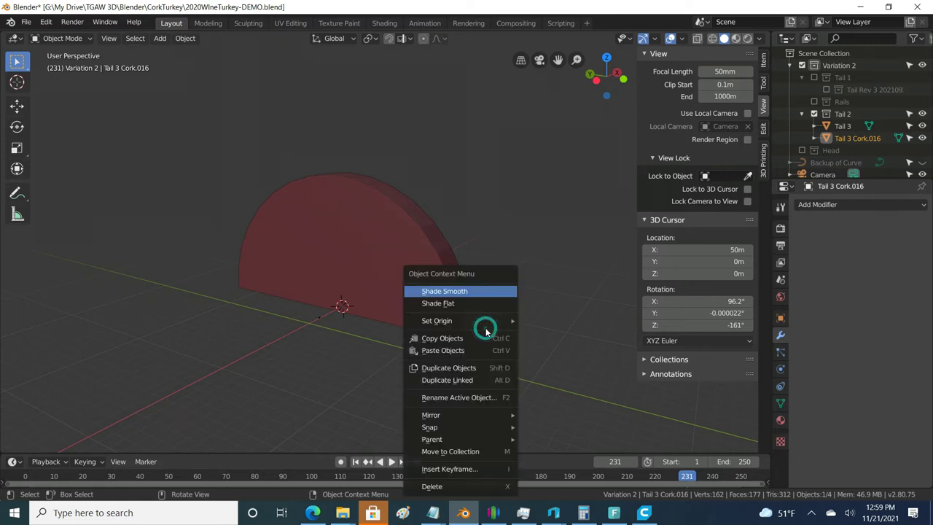
left_click(454, 370)
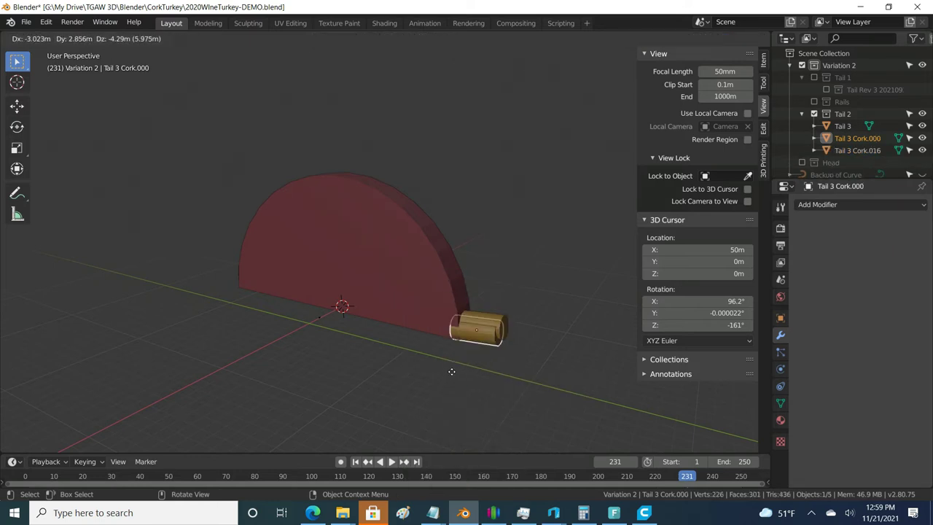
right_click(449, 340)
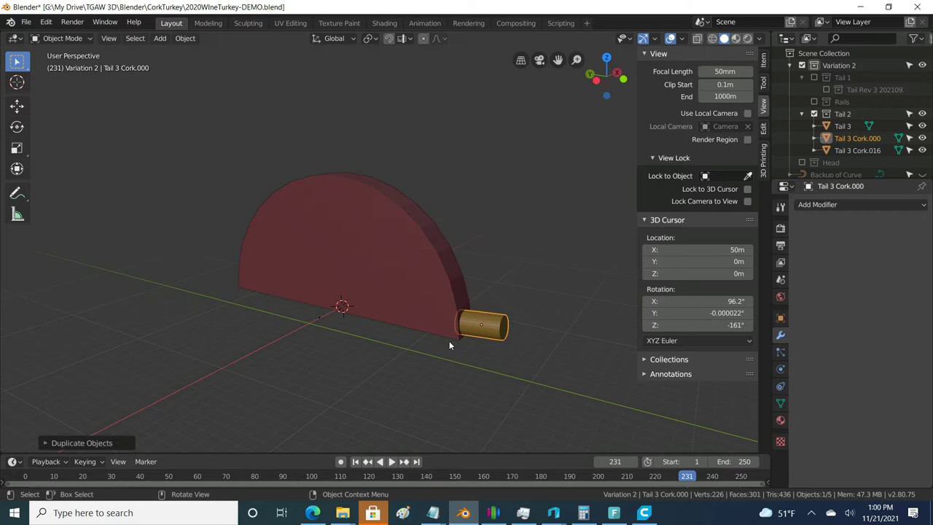
Rotate the duplicated cork 10° about the X axis.
key("r")
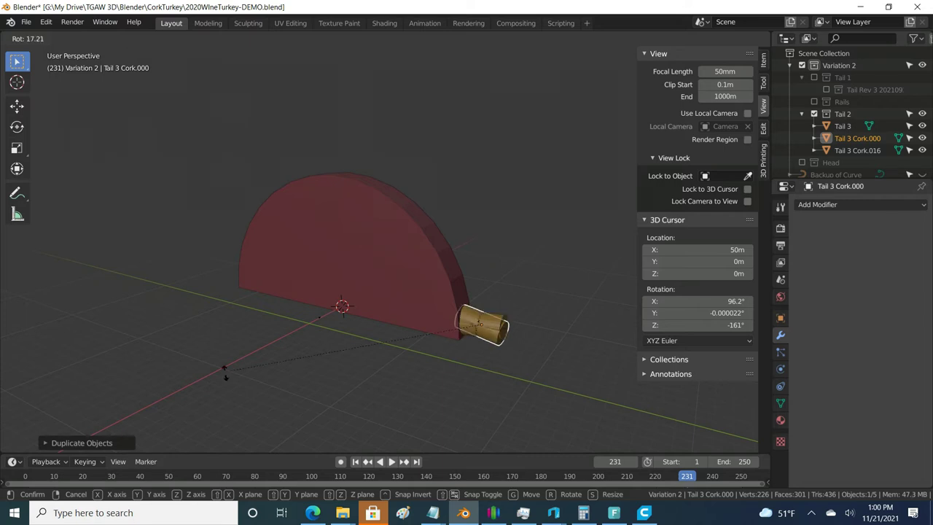
type("x")
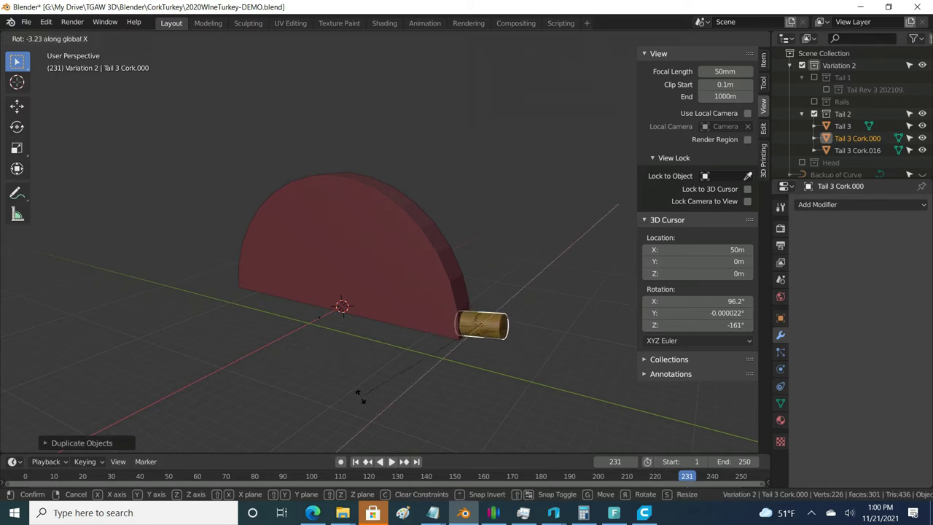
type("10")
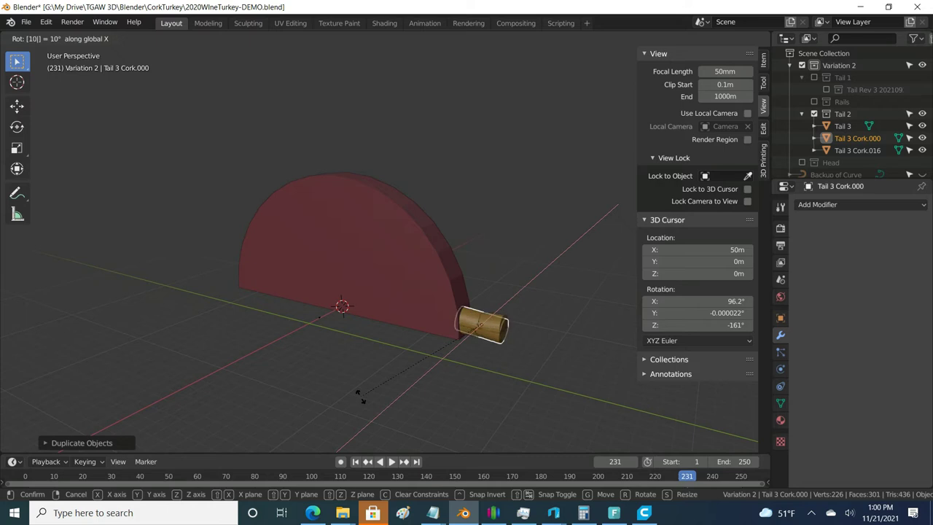
key("Return")
scroll(554, 345, "up", 3)
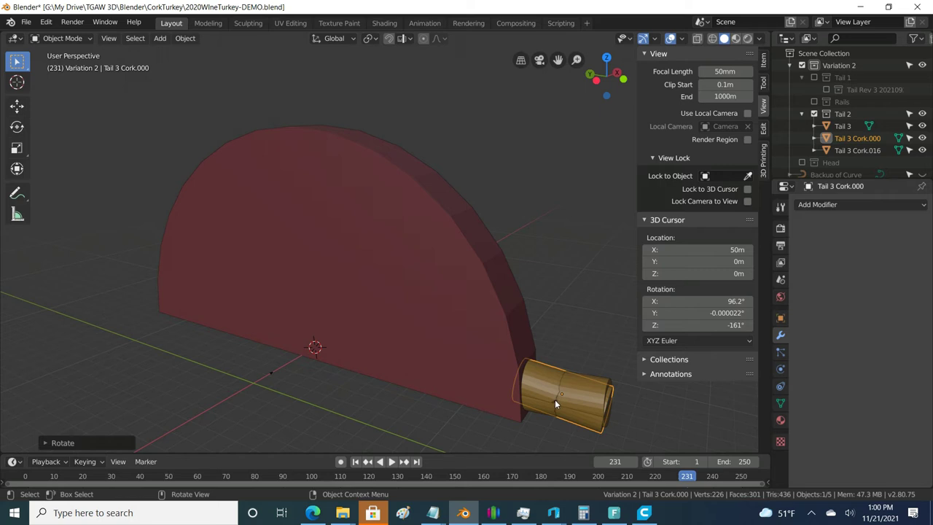
key("shift+r")
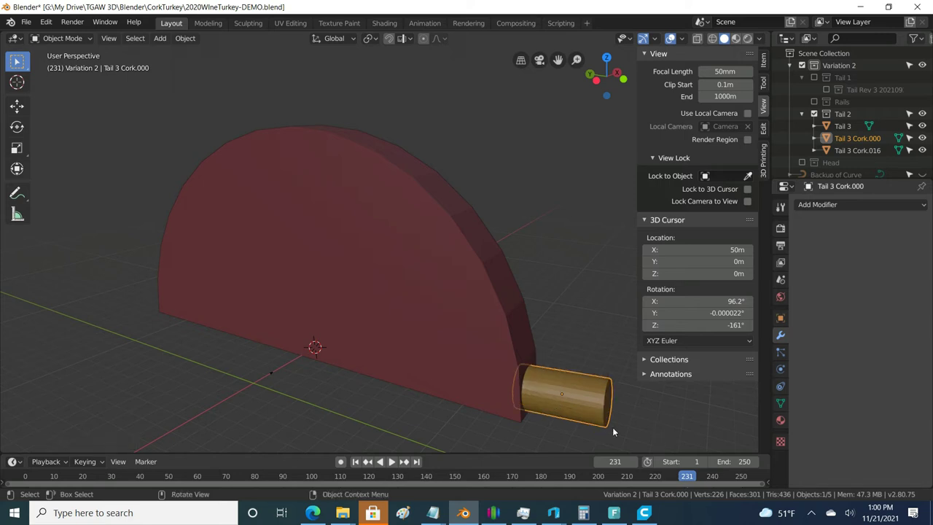
middle_click_drag(618, 417, 561, 401)
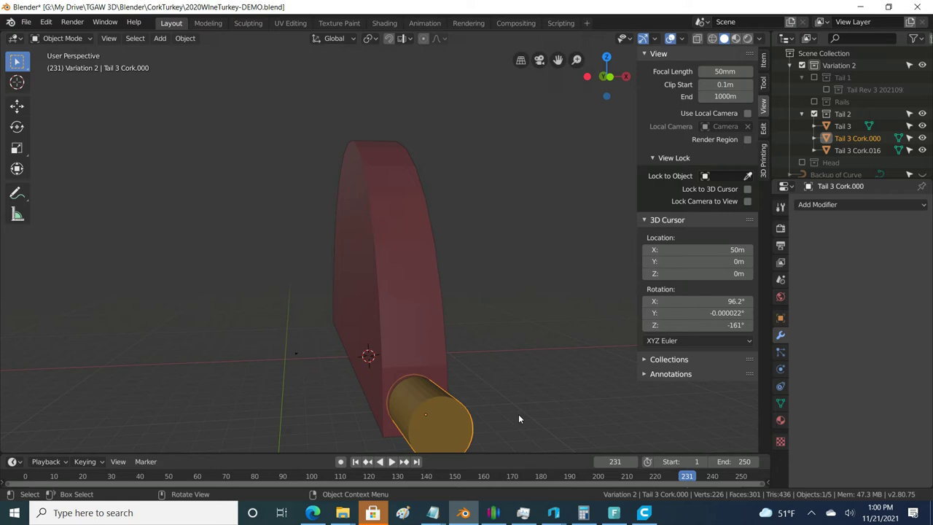
middle_click_drag(421, 413, 547, 402)
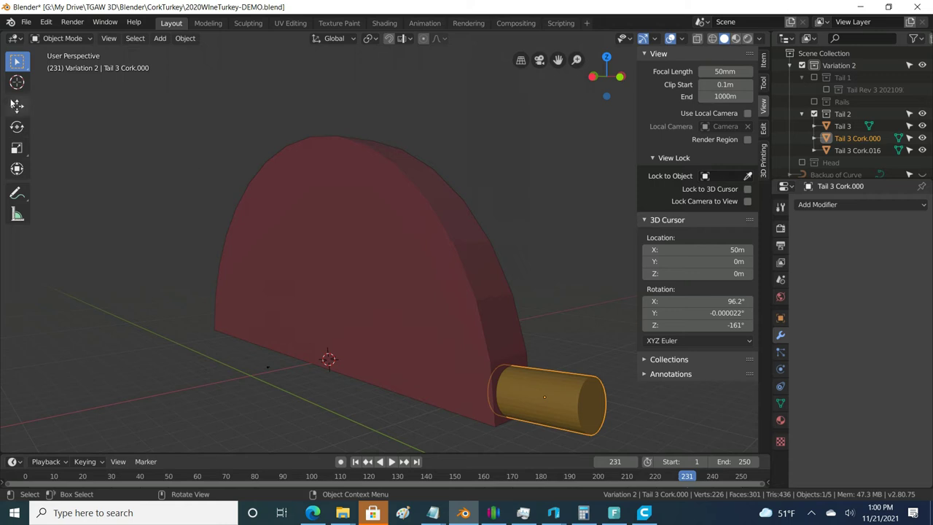
left_click(17, 82)
Place the 3D cursor beside the tail and check its X location.
left_click(194, 340)
right_click(156, 362)
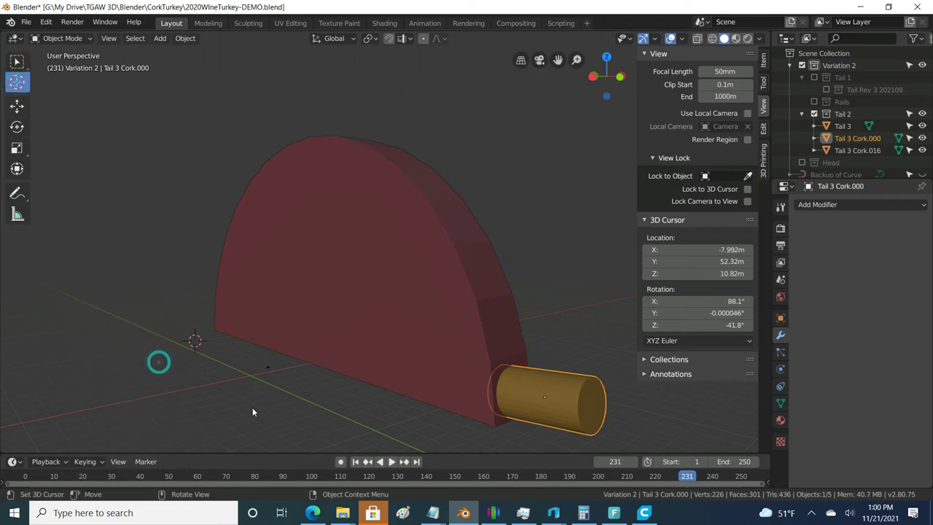
left_click(258, 402)
right_click(290, 399)
left_click(179, 370)
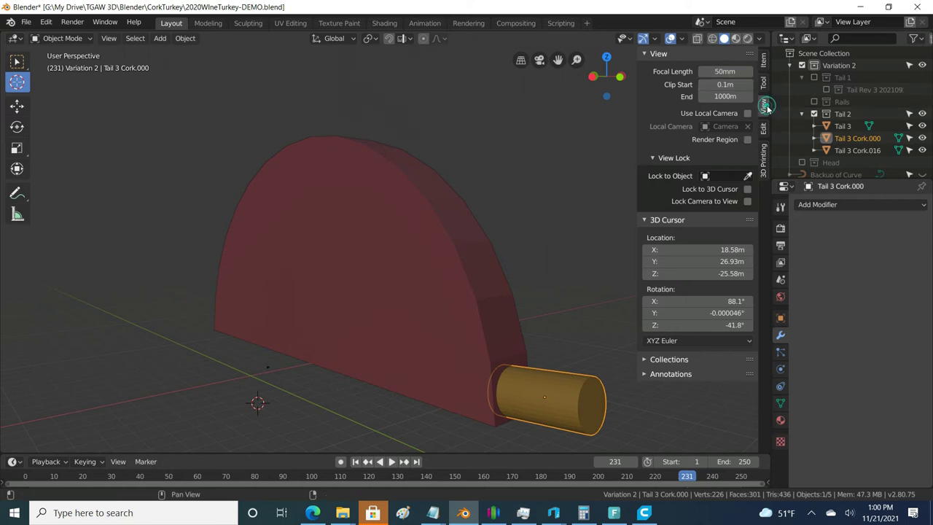
left_click(713, 249)
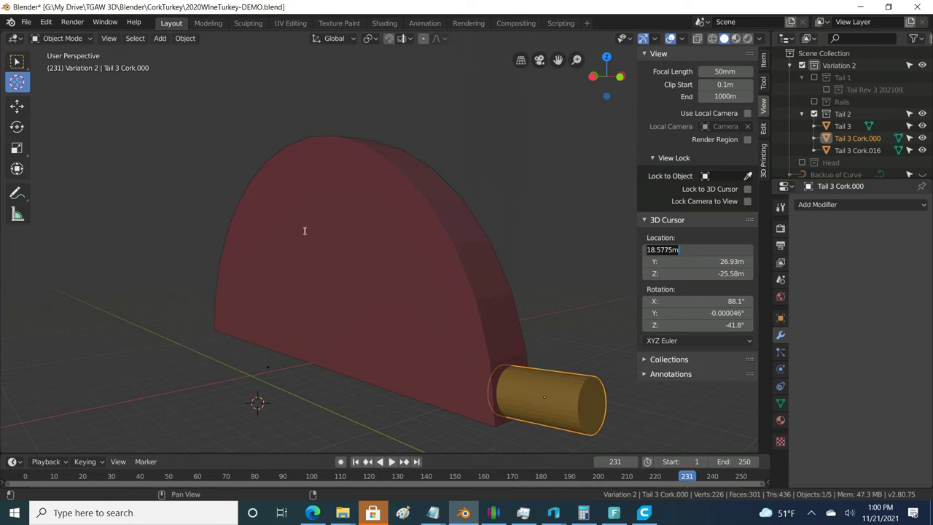
left_click(17, 62)
Check the Tail 3 half-disc's location at 50m, 0m, 0m in the Item tab.
left_click(417, 237)
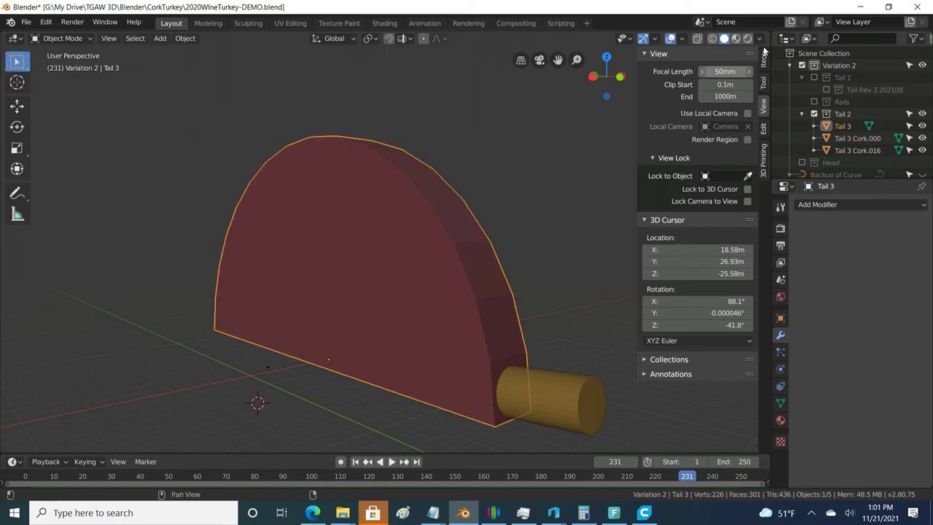
left_click(763, 60)
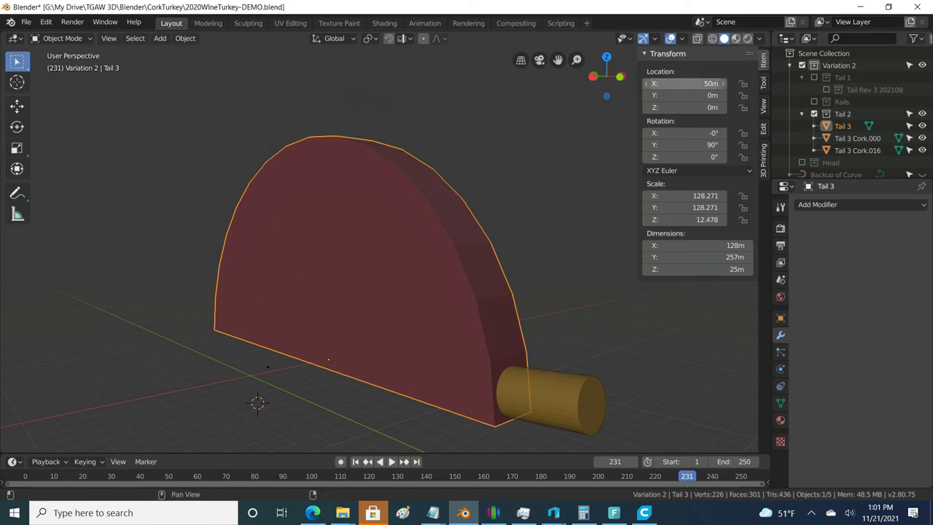
double_click(682, 83)
left_click(682, 84)
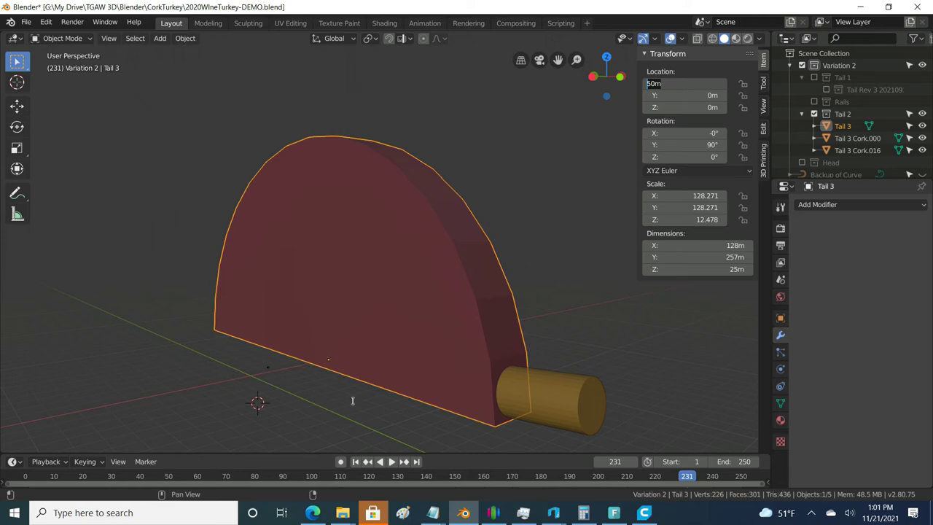
Set the 3D cursor location to X 50m, Y 0m, Z 0m.
left_click(763, 106)
left_click(762, 105)
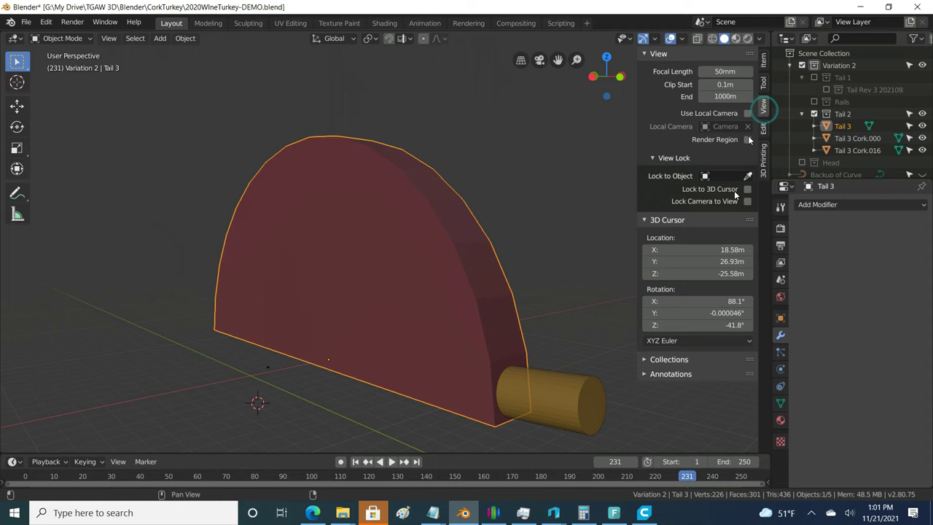
left_click(720, 249)
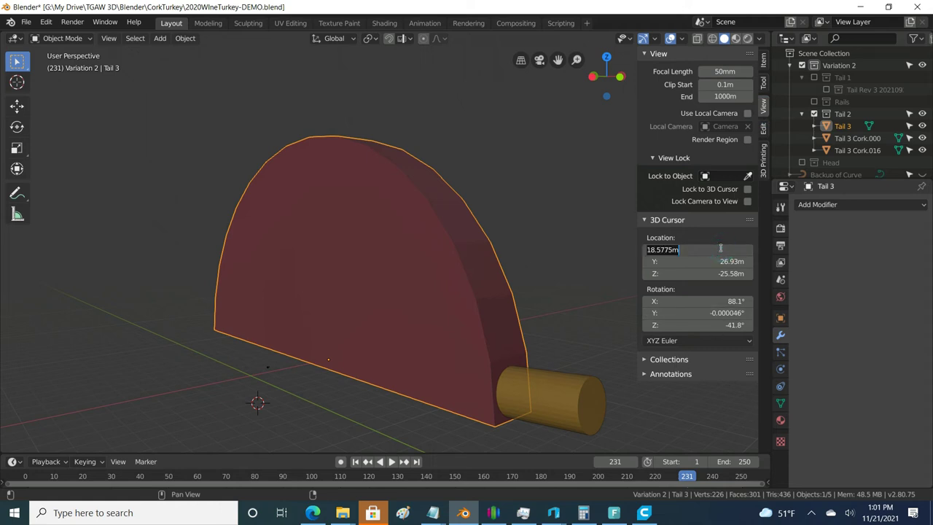
type("50")
key("Tab")
type("0")
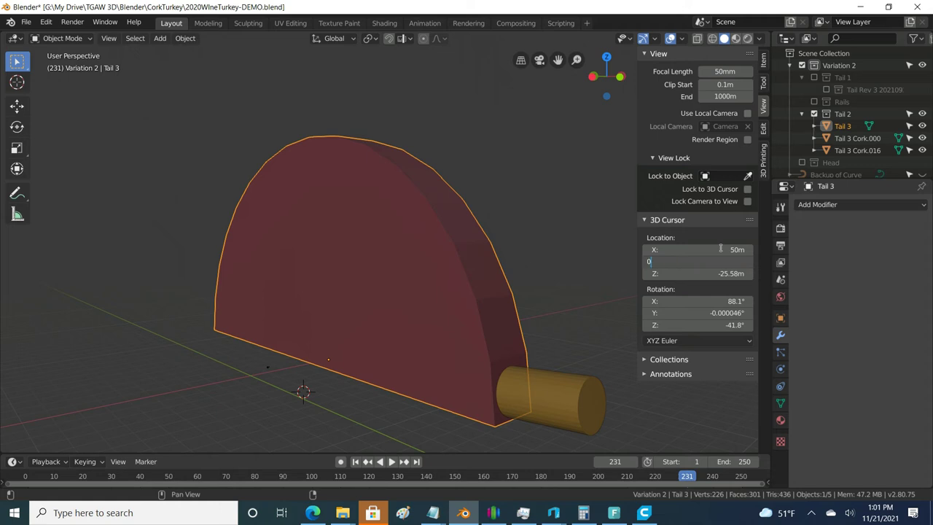
key("Tab")
type("0")
key("Tab")
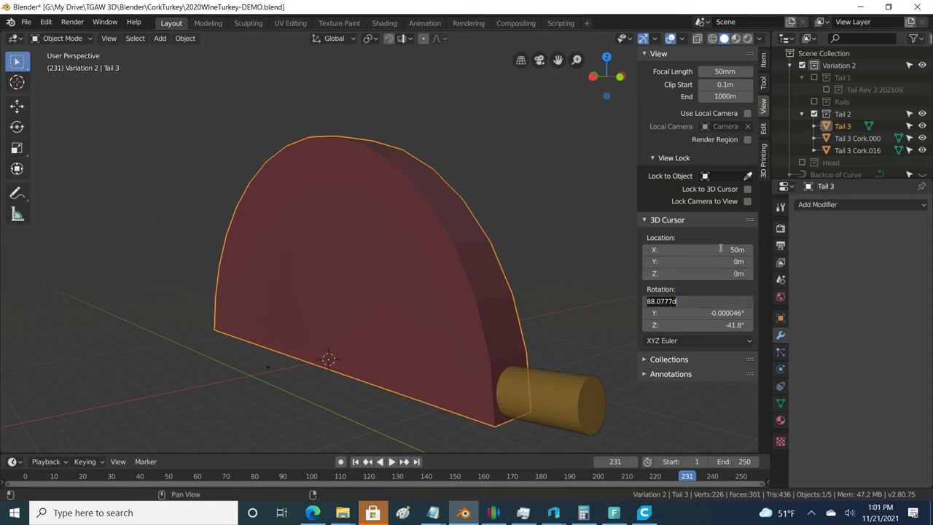
Select the original cork at the tail's end.
left_click(506, 191)
middle_click_drag(504, 191, 452, 310)
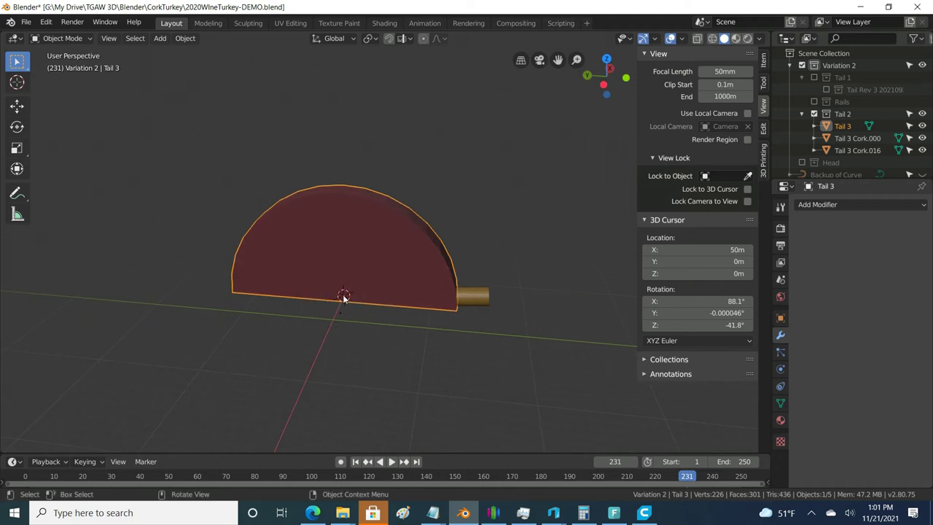
left_click(475, 305)
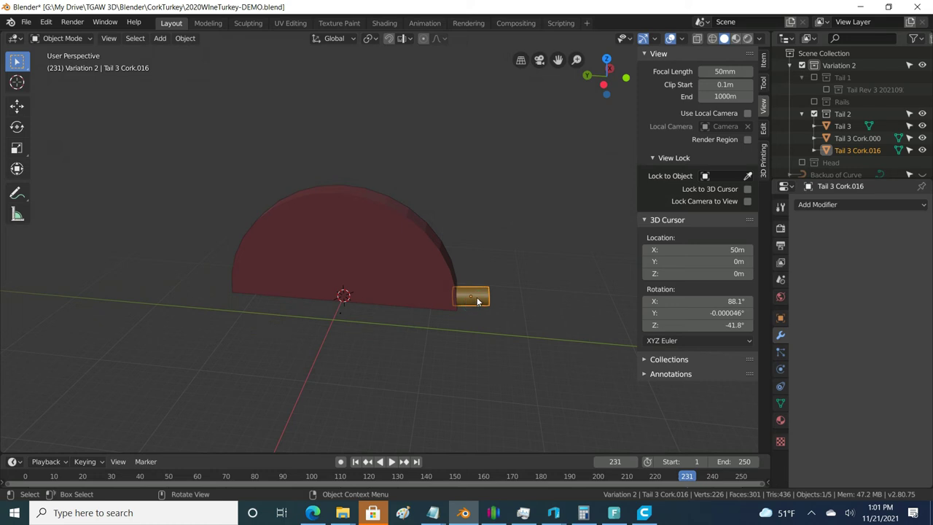
Set the cork's origin to the 3D cursor.
left_click(190, 40)
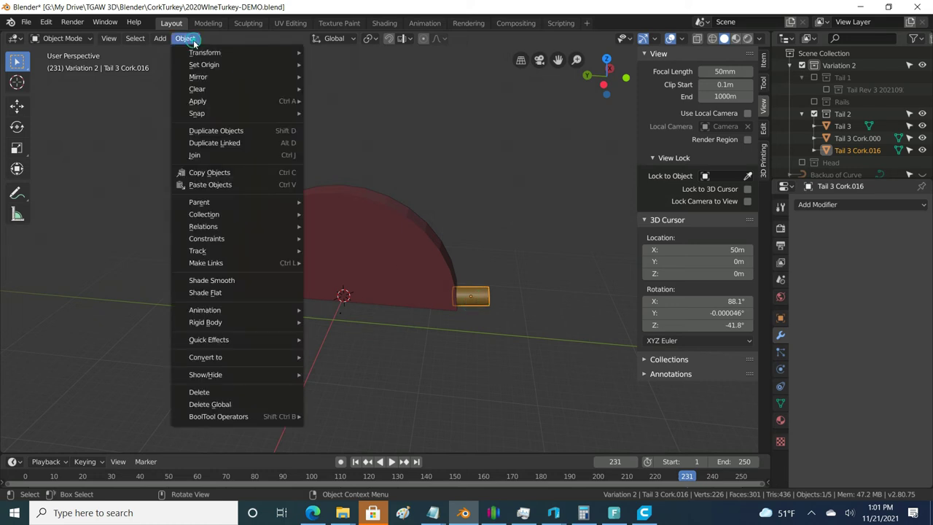
mouse_move(197, 65)
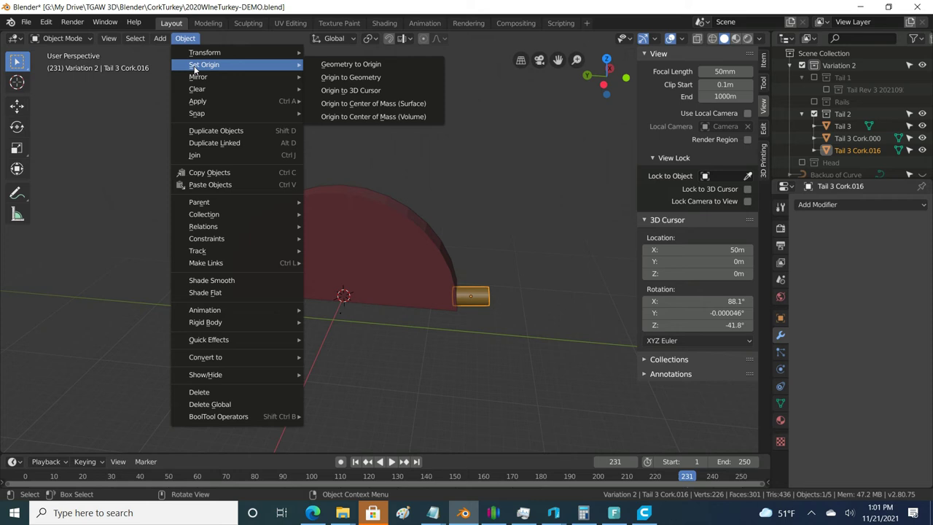
left_click(347, 94)
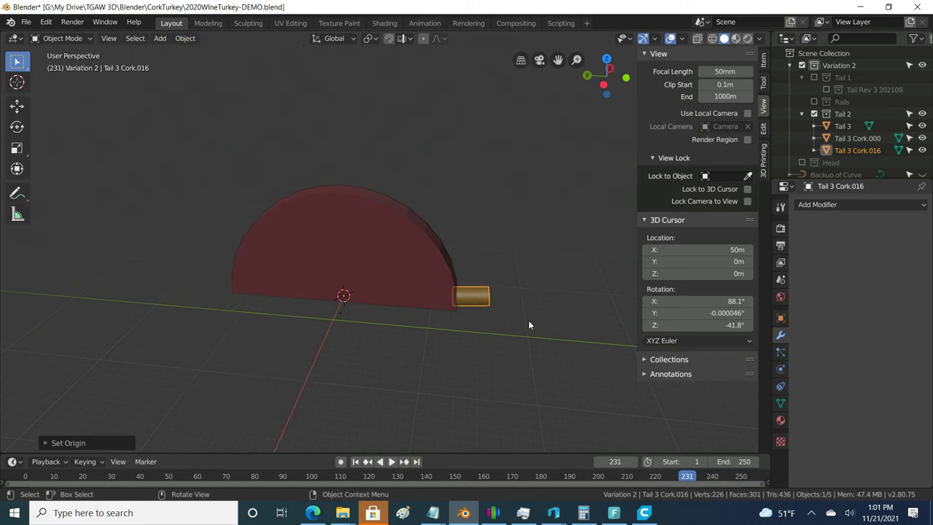
scroll(515, 319, "up", 3)
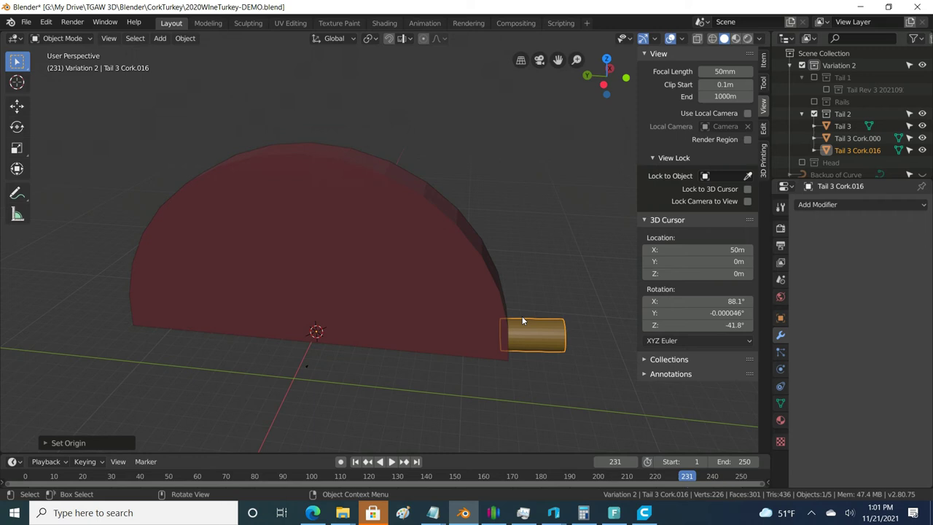
Try a duplicated cork rotated about X, then undo the trial copy.
right_click(557, 336)
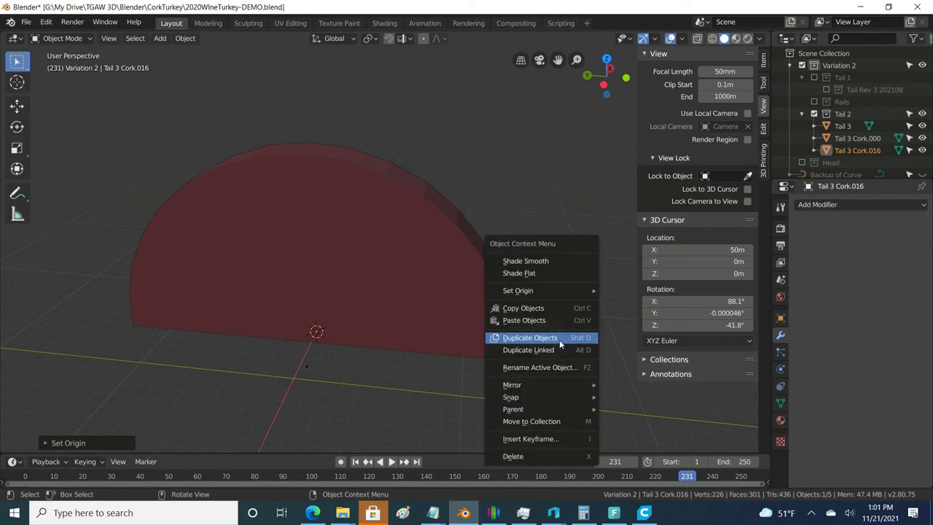
left_click(559, 338)
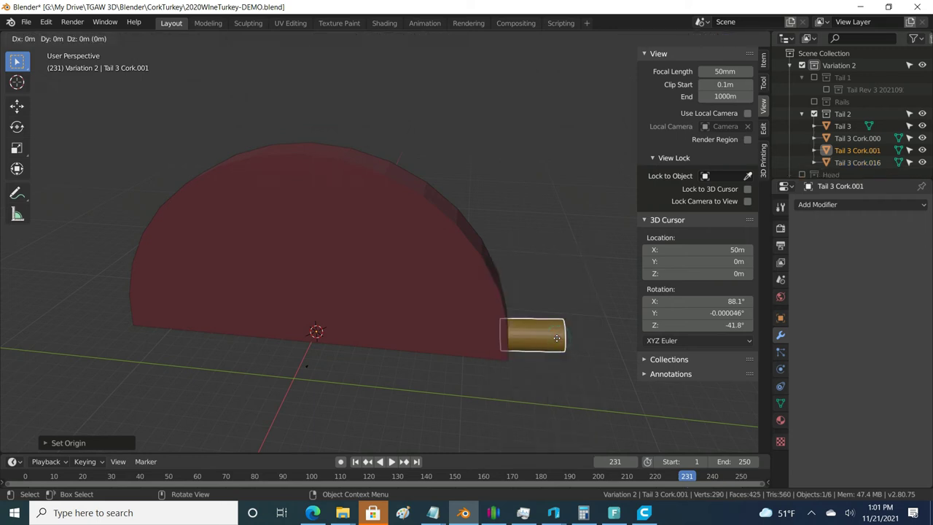
key("r")
key("x")
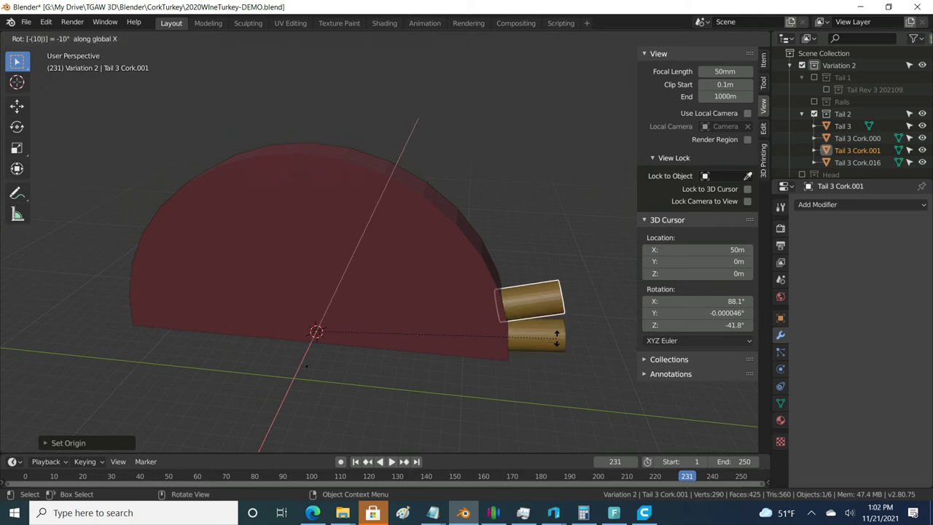
left_click(556, 341)
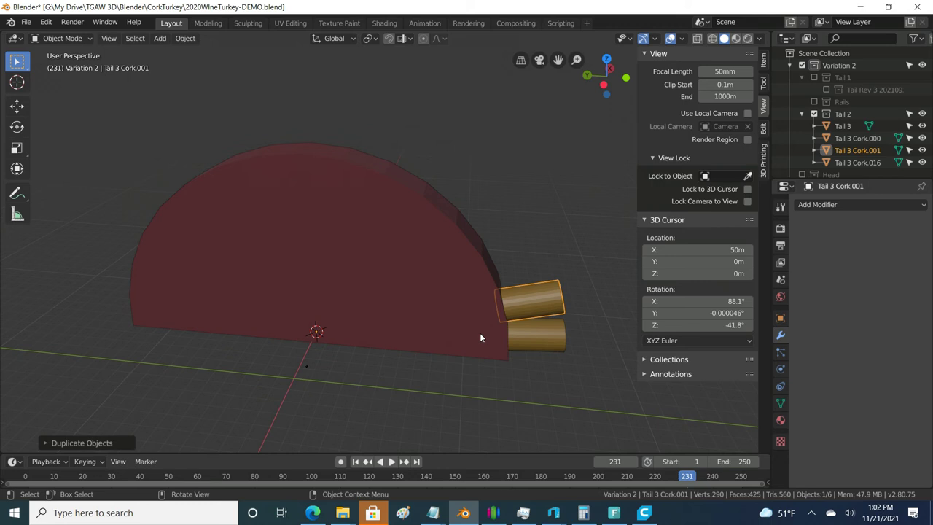
key("ctrl+z")
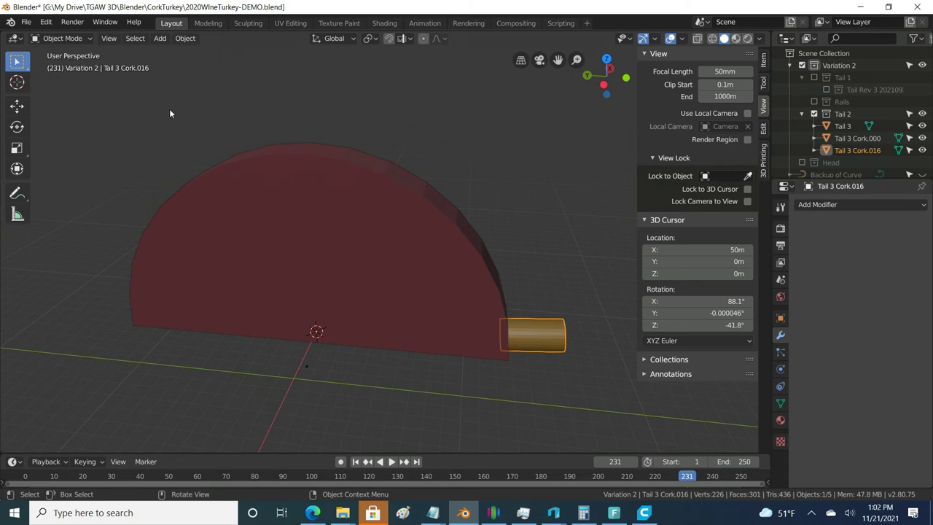
Reset the cork's origin to its centre of mass and set Pivot Point to 3D Cursor.
left_click(182, 42)
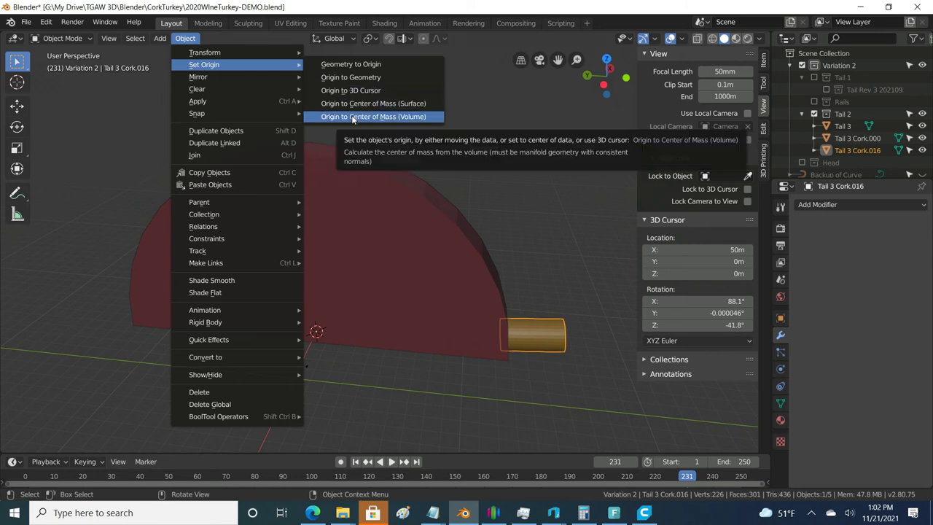
left_click(352, 118)
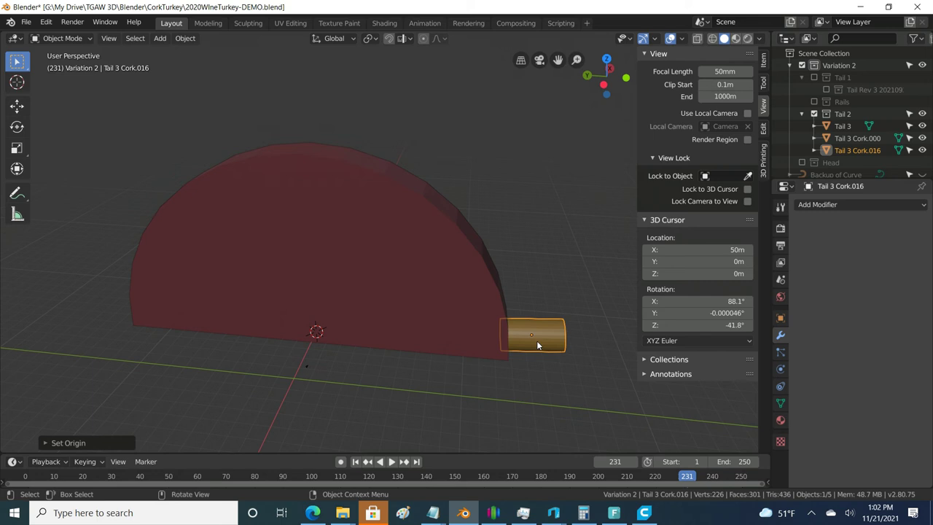
left_click(375, 39)
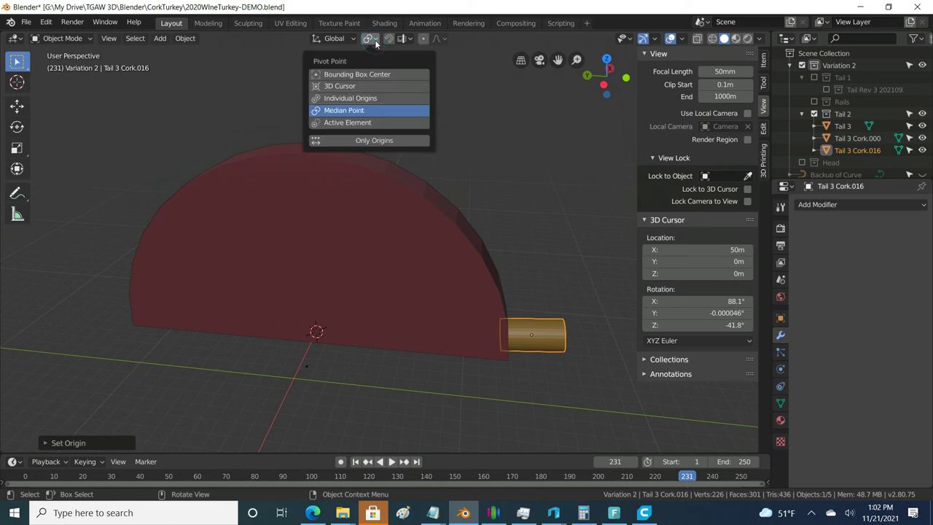
left_click(339, 86)
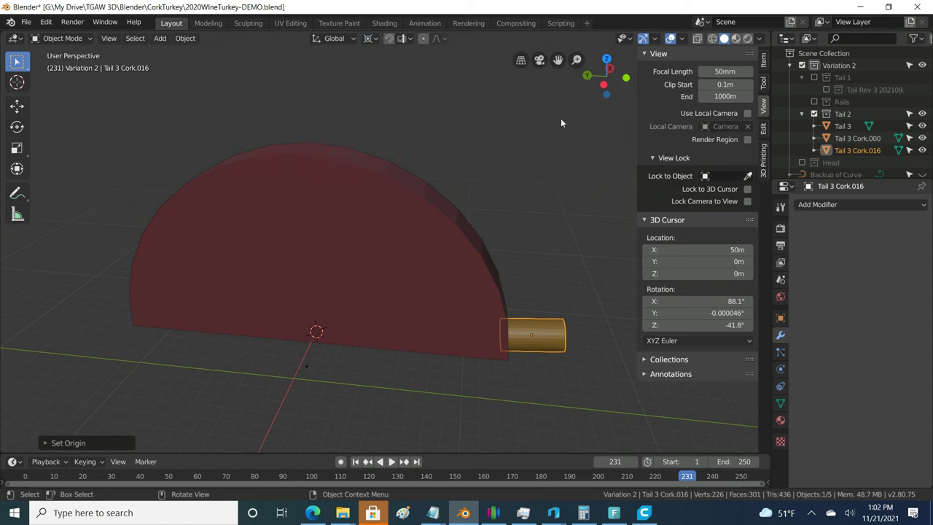
Delete a stray cork duplicate and reselect the original tail cork.
right_click(515, 341)
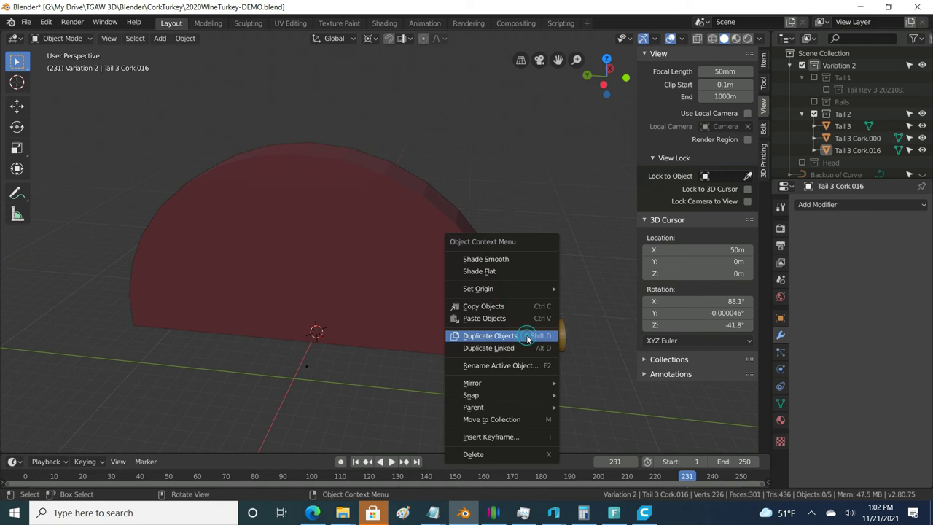
left_click(506, 336)
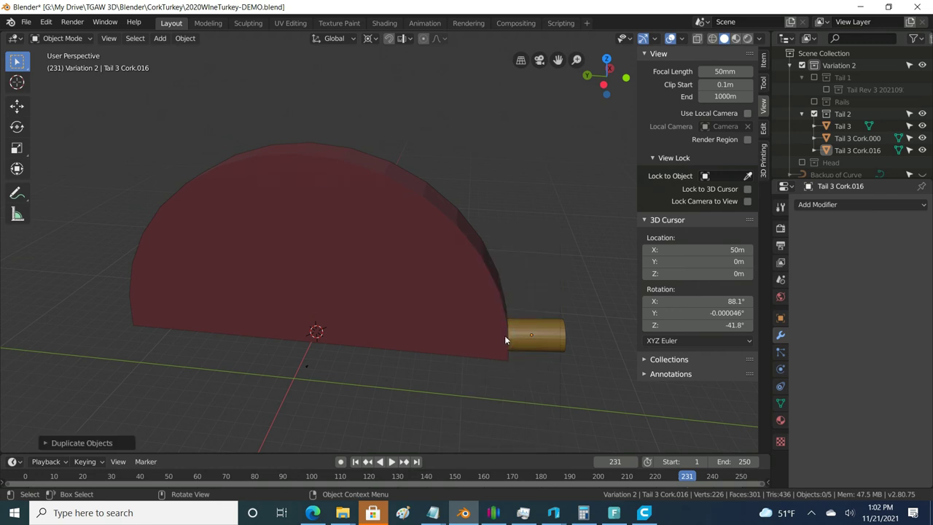
key("x")
left_click(527, 341)
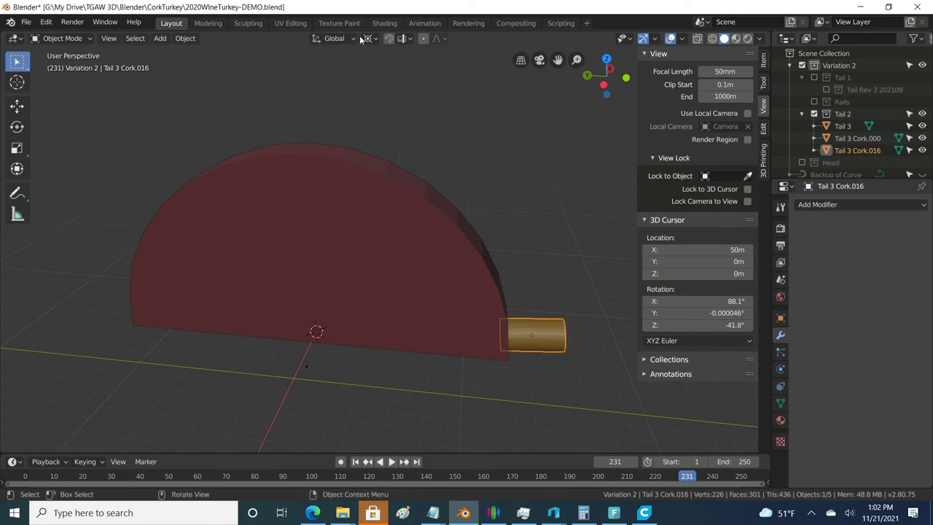
Duplicate the tail cork and rotate the copy -10° about global X around the 3D cursor.
right_click(537, 330)
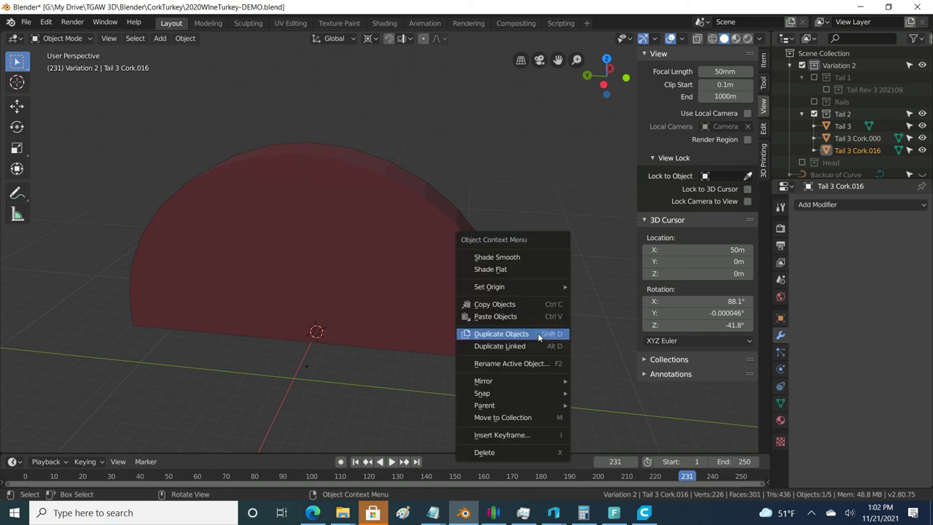
left_click(530, 334)
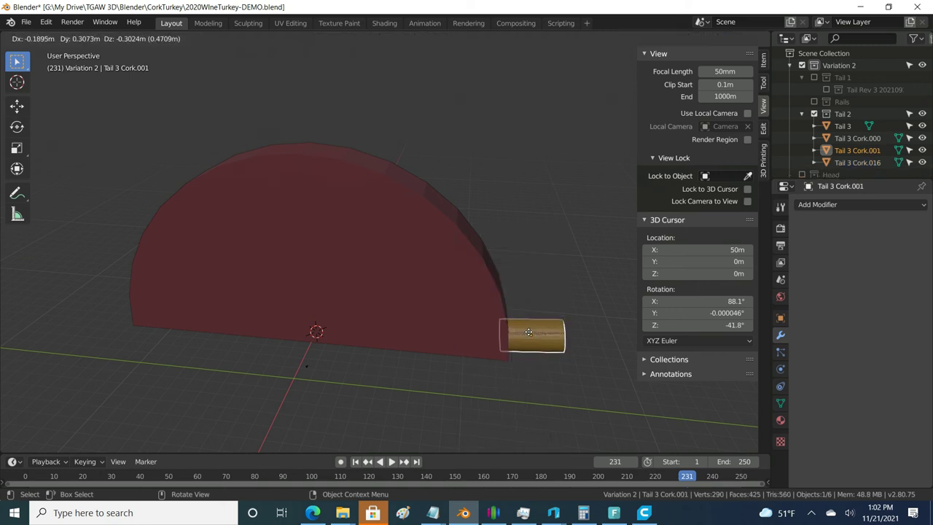
key("r")
key("x")
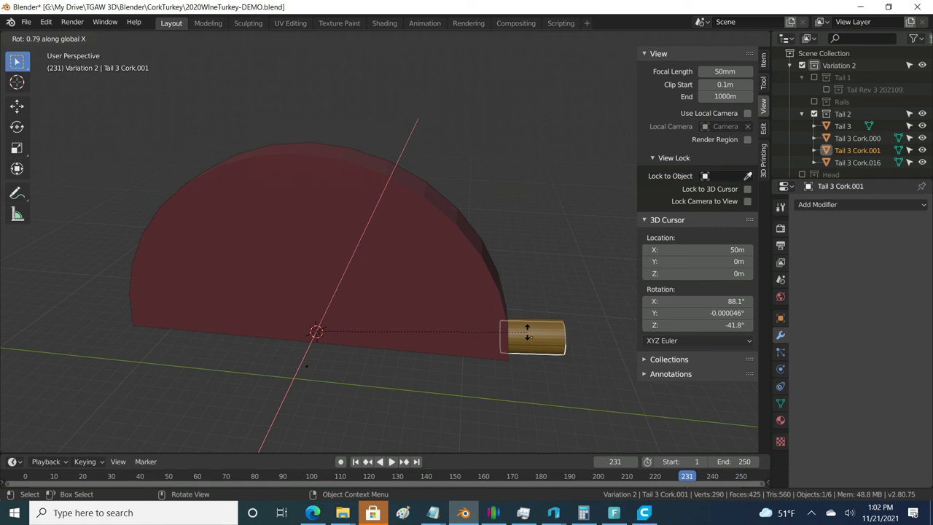
left_click(527, 331)
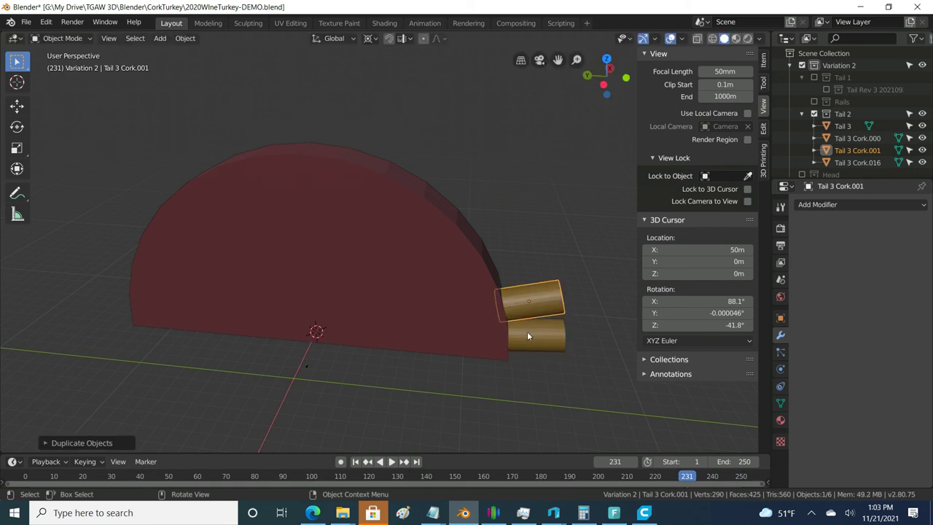
Add two more cork copies, each turned a further -10° about X, completing four tail corks.
right_click(536, 309)
left_click(535, 306)
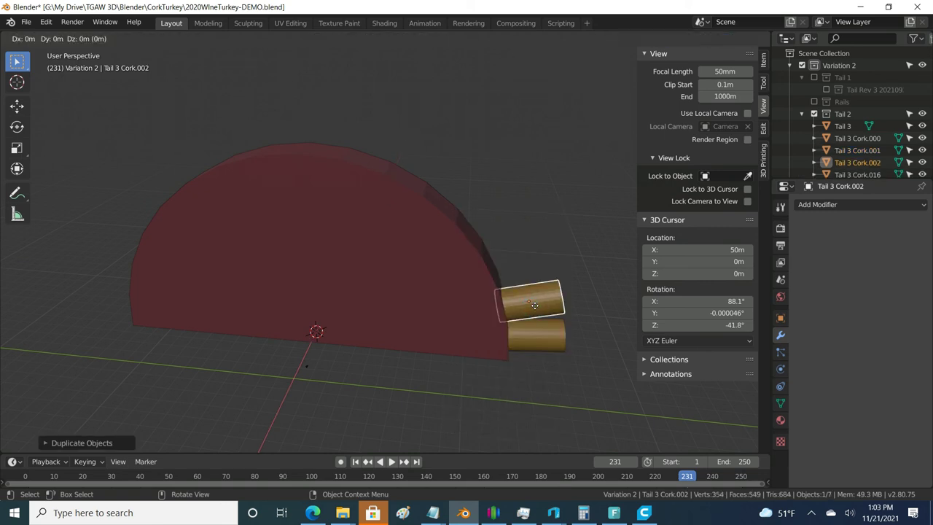
type("rx-30")
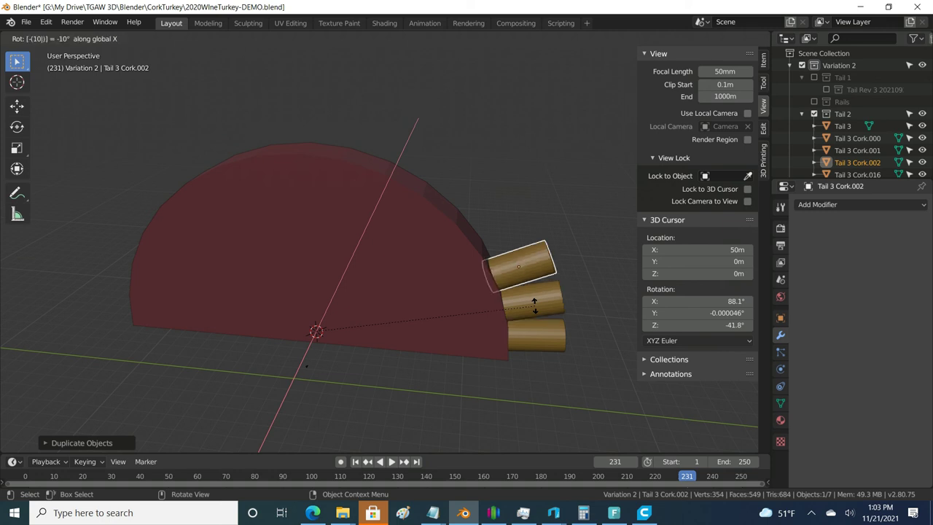
key("Return")
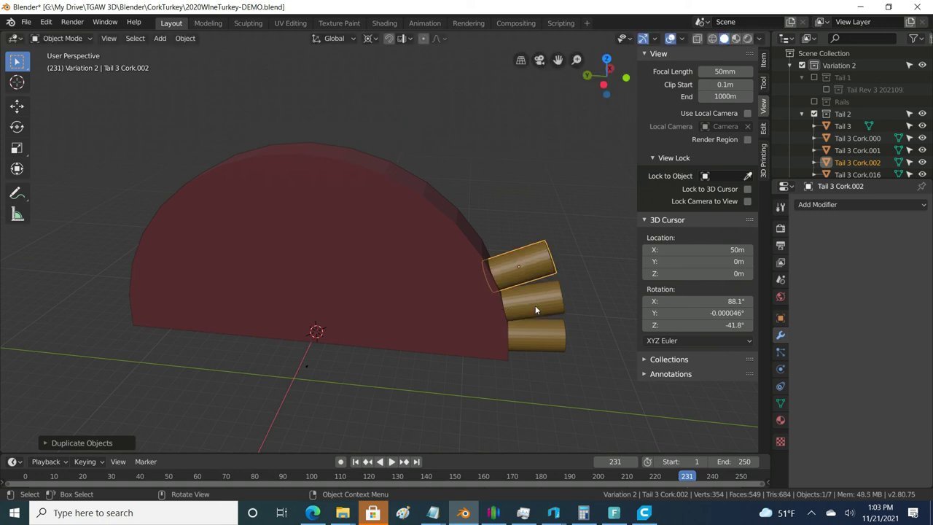
key("shift")
key("shift+d")
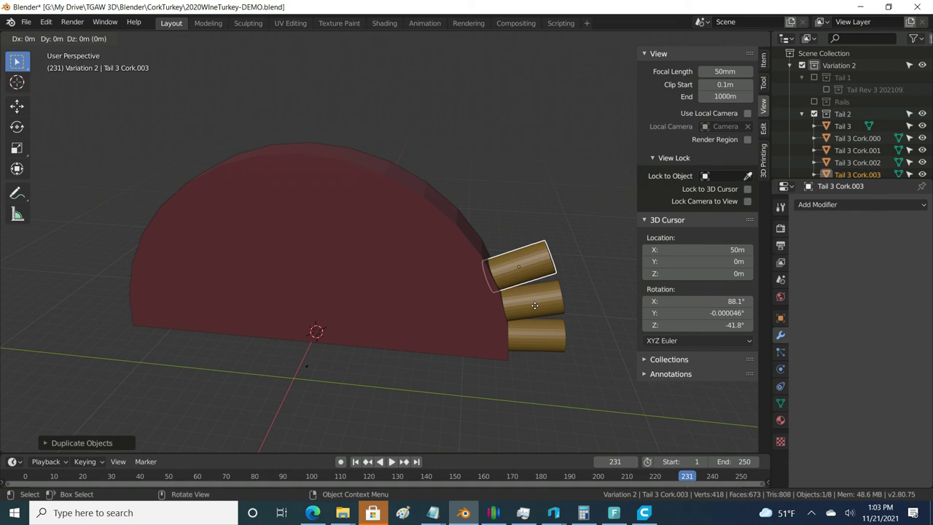
type("rx-10")
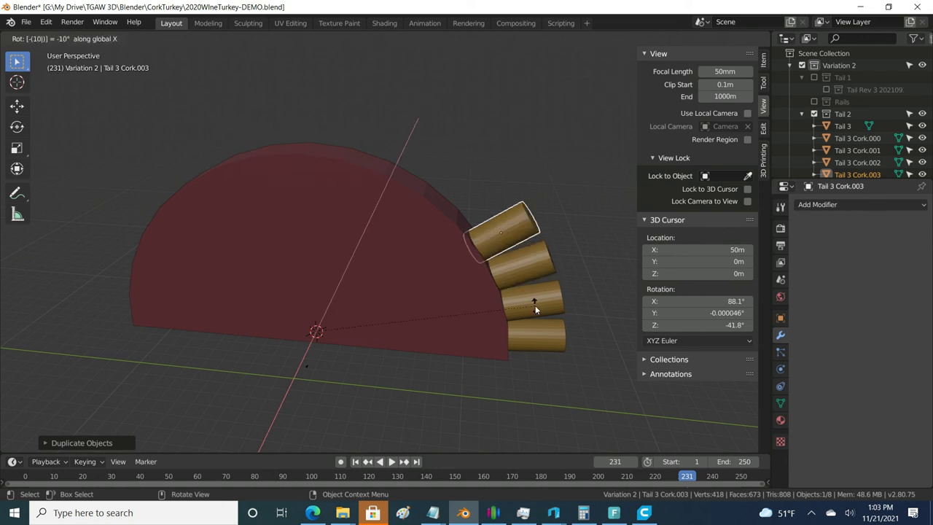
key("Return")
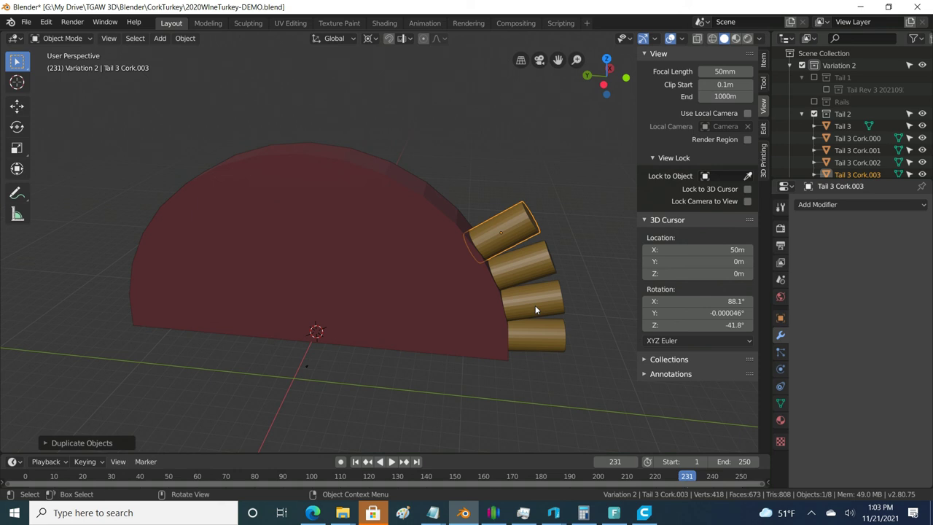